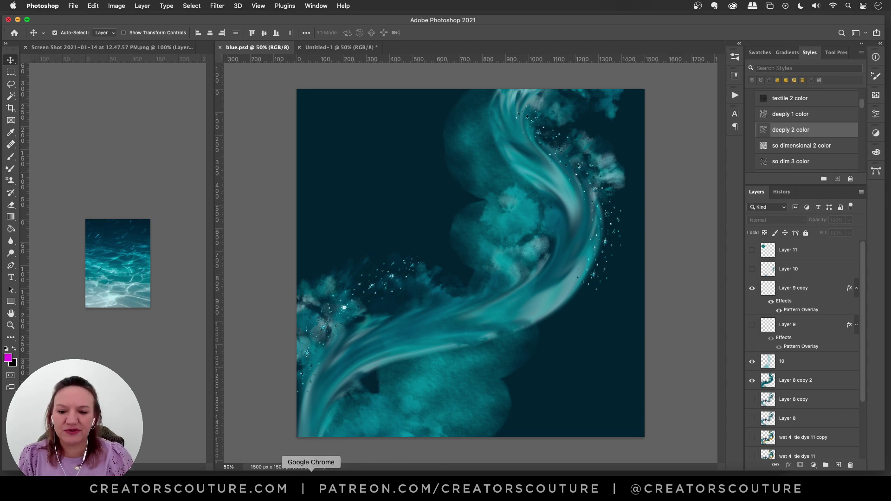
Screenshot the turquoise underwater photo from Unsplash's ocean results and bring it into Photoshop.
{"action": "left_click", "coordinate": [298, 476]}
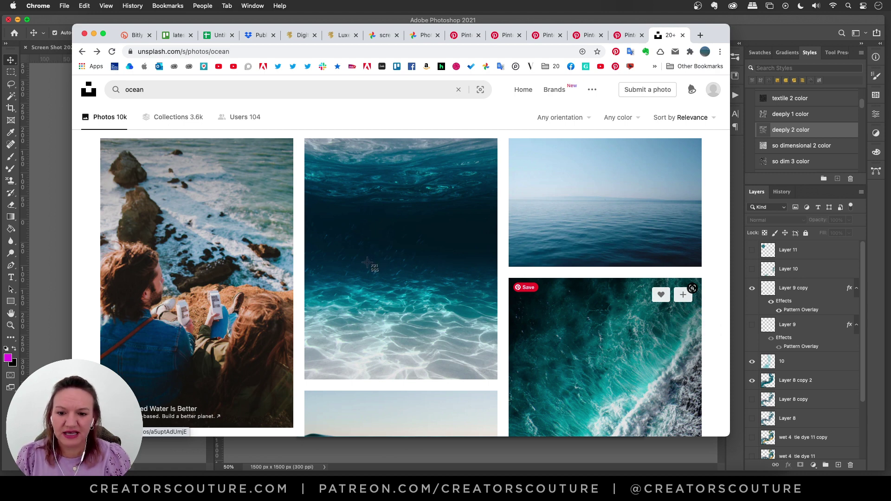
{"action": "left_click_drag", "start_coordinate": [366, 263], "coordinate": [419, 335]}
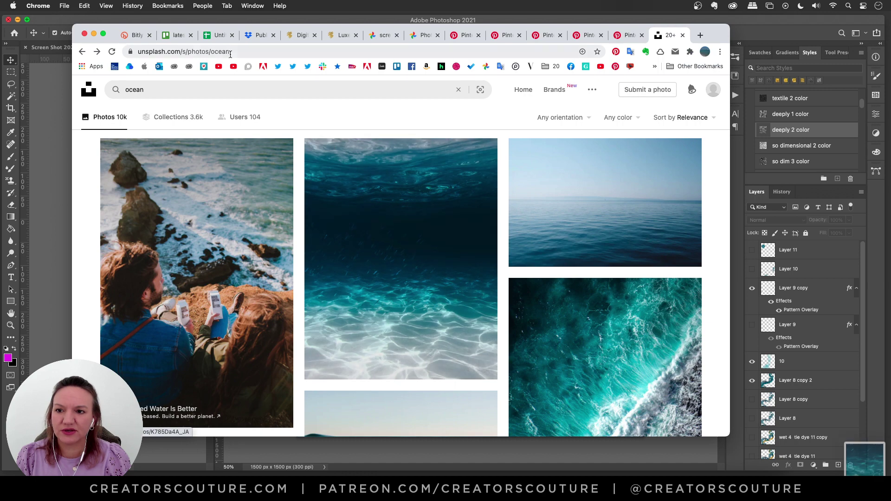
{"action": "left_click", "coordinate": [76, 19]}
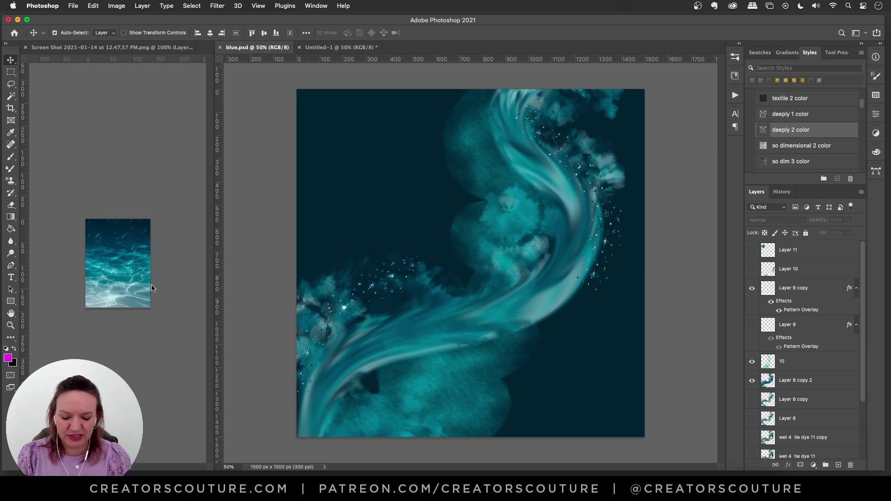
Save the whole underwater screenshot as a new pattern.
{"action": "key", "text": "super+m"}
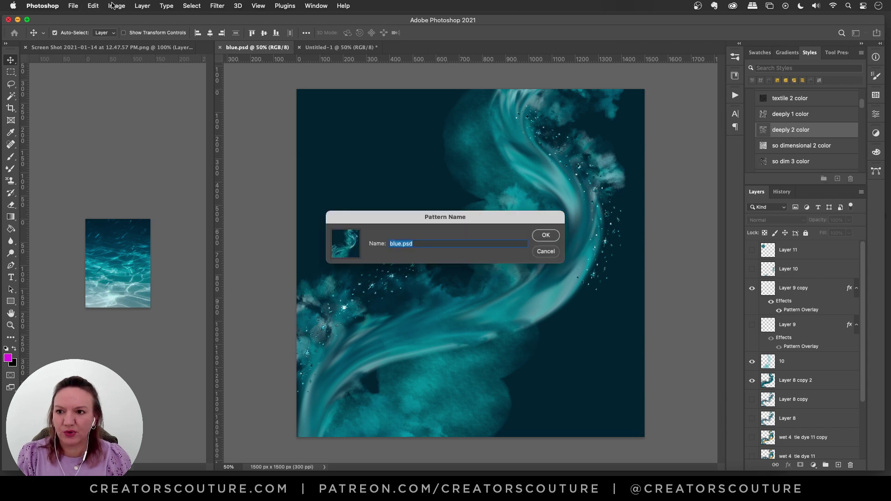
{"action": "left_click", "coordinate": [93, 6]}
{"action": "left_click", "coordinate": [93, 5]}
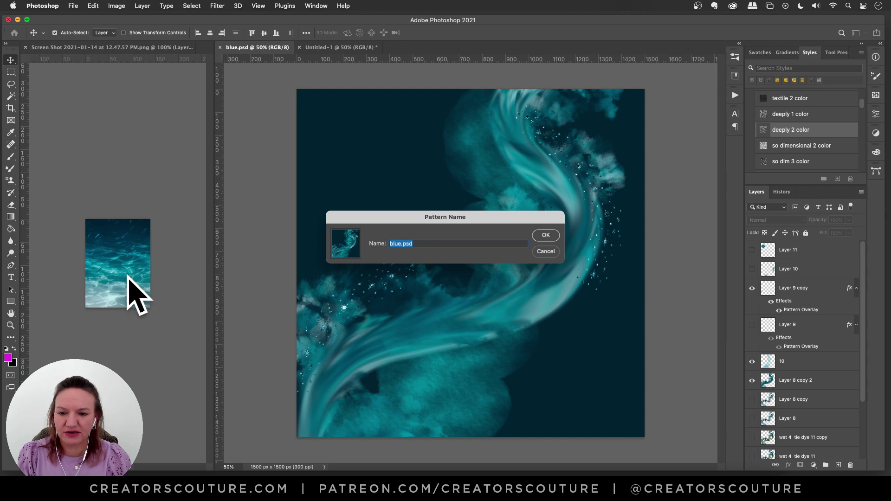
{"action": "left_click", "coordinate": [546, 252]}
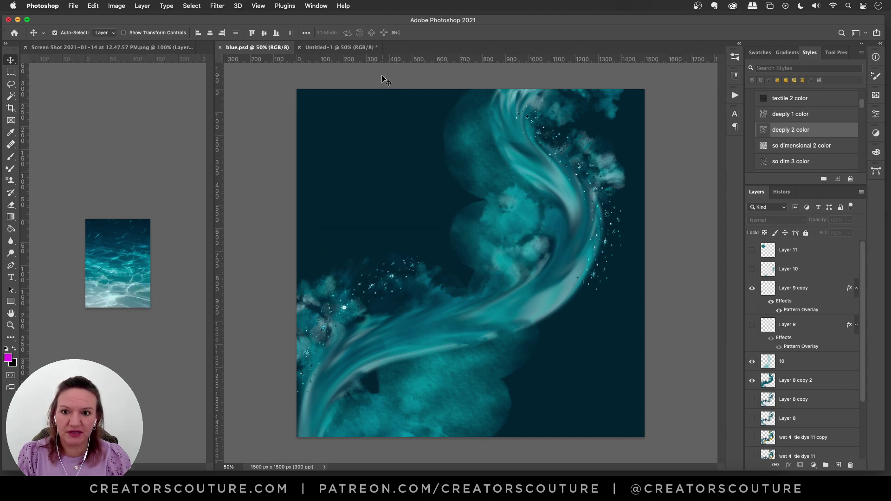
{"action": "left_click", "coordinate": [192, 92]}
{"action": "key", "text": "ctrl+alt+shift+p"}
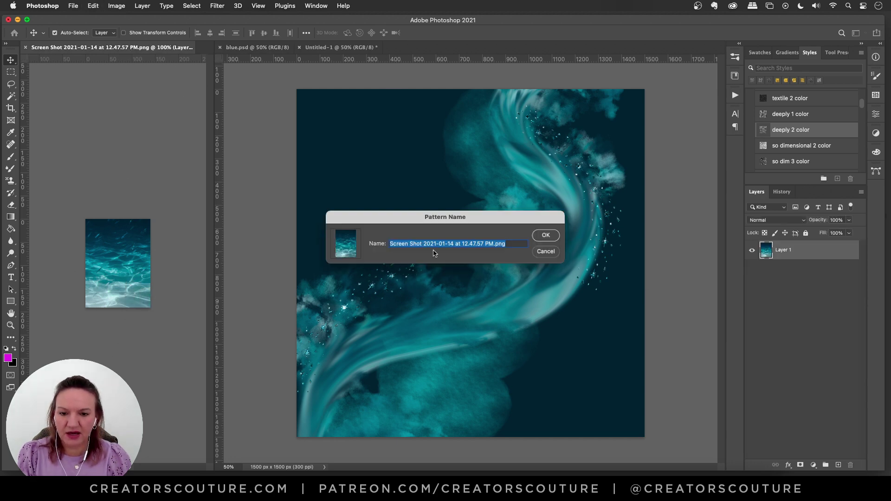
{"action": "left_click", "coordinate": [546, 235]}
Save the lighter lower area of the screenshot as Pattern 654, then deselect.
{"action": "left_click", "coordinate": [11, 72]}
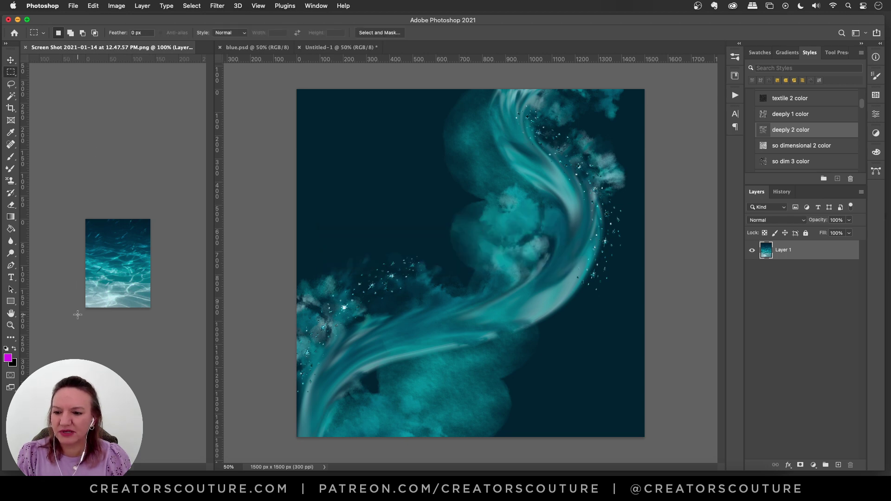
{"action": "left_click_drag", "start_coordinate": [86, 307], "coordinate": [188, 247]}
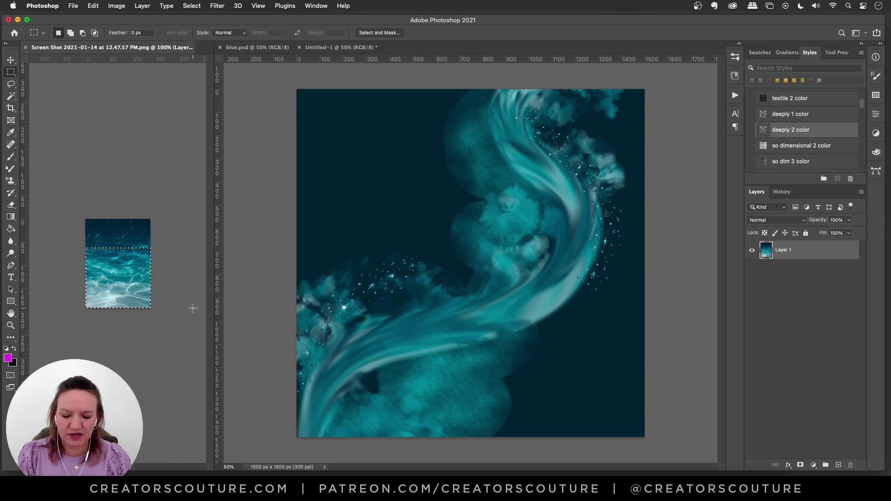
{"action": "key", "text": "super+shift+p"}
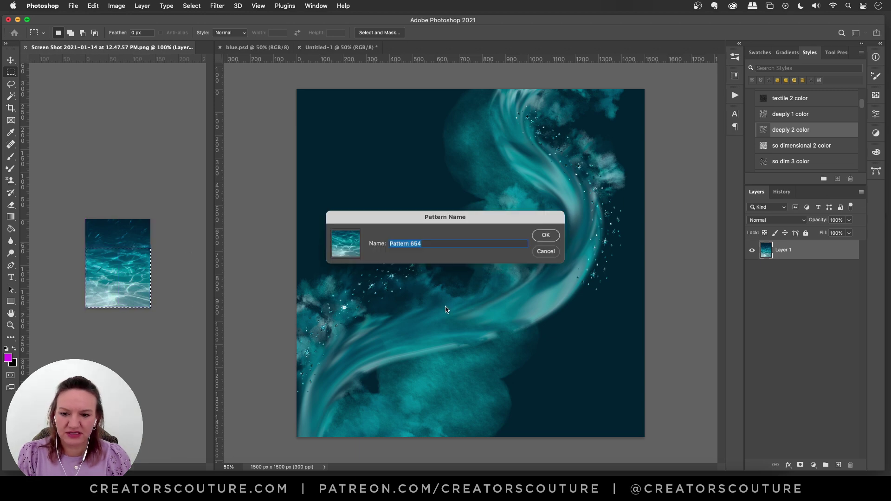
{"action": "left_click", "coordinate": [546, 236]}
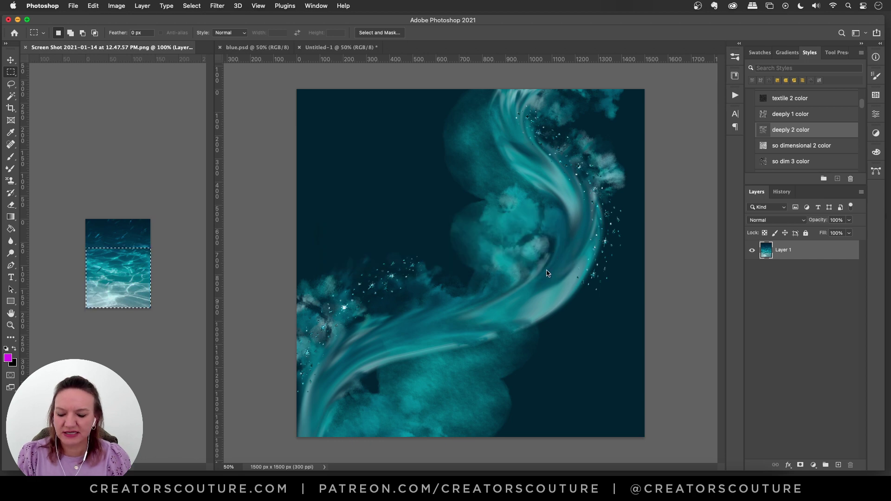
{"action": "key", "text": "super+d"}
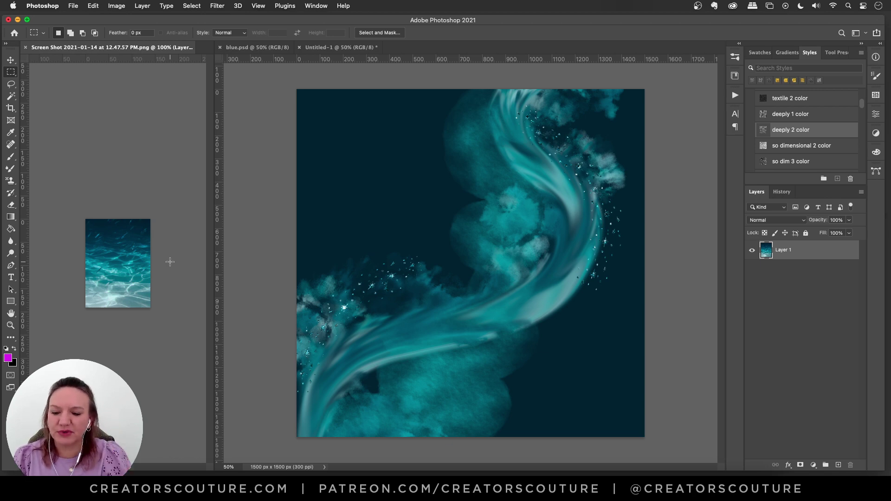
Look over blue.psd, trying the Eyedropper before returning to the Move tool.
{"action": "left_click", "coordinate": [11, 59]}
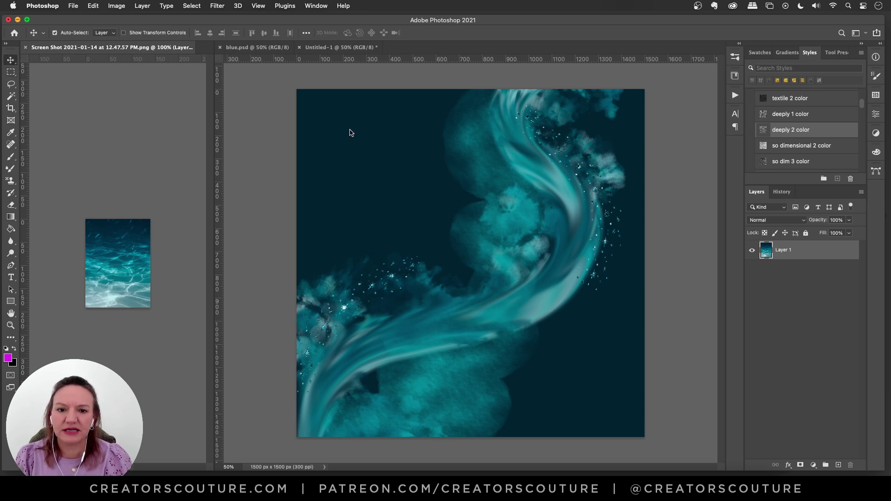
{"action": "left_click", "coordinate": [376, 77]}
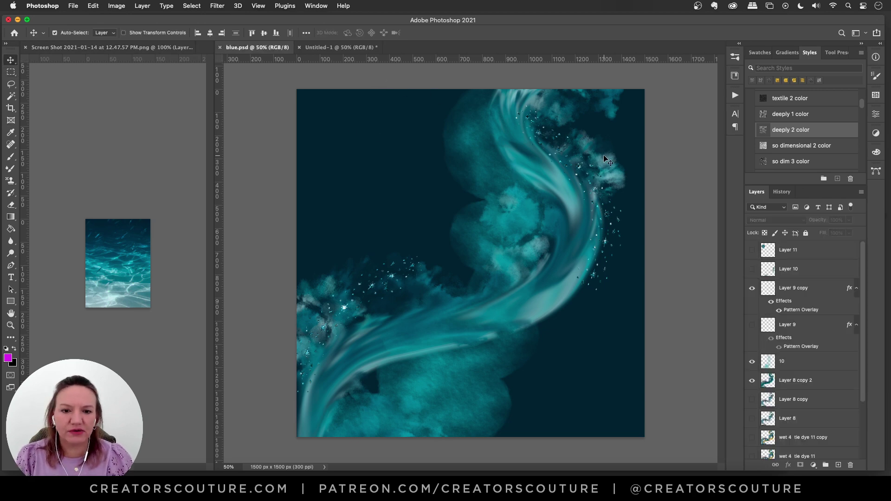
{"action": "left_click", "coordinate": [11, 133]}
{"action": "left_click", "coordinate": [7, 135]}
{"action": "left_click", "coordinate": [52, 132]}
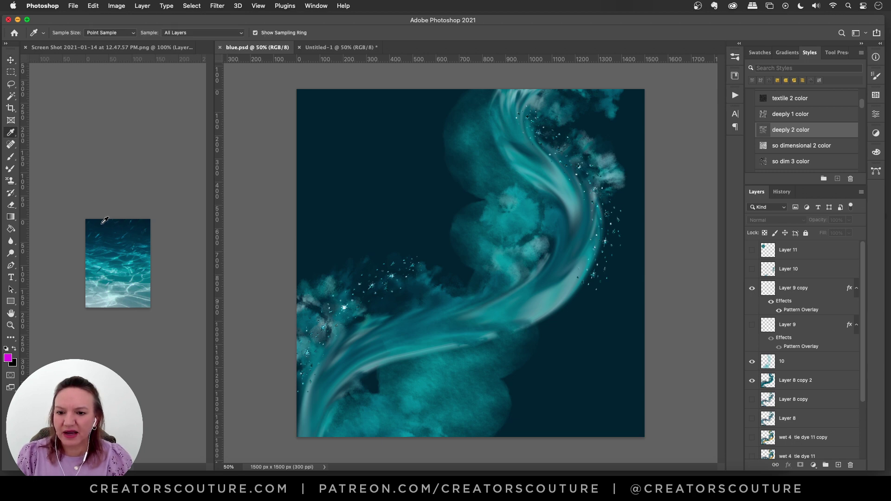
{"action": "left_click", "coordinate": [326, 49]}
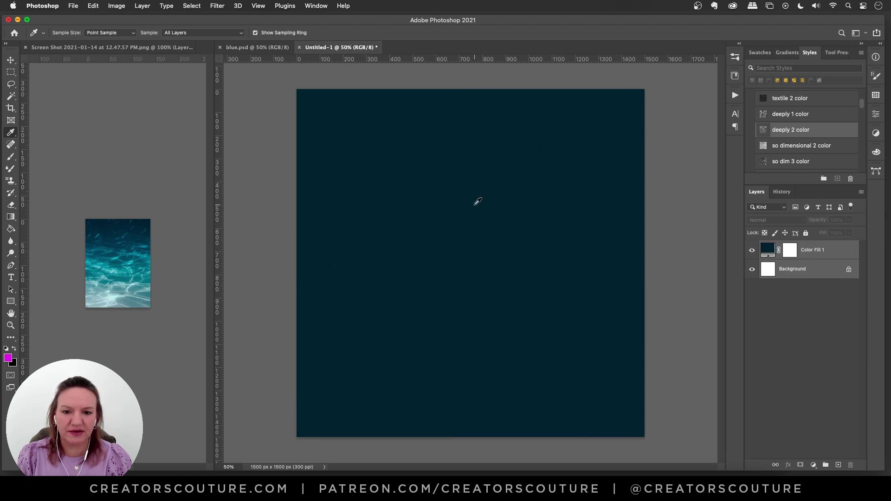
{"action": "left_click", "coordinate": [258, 47]}
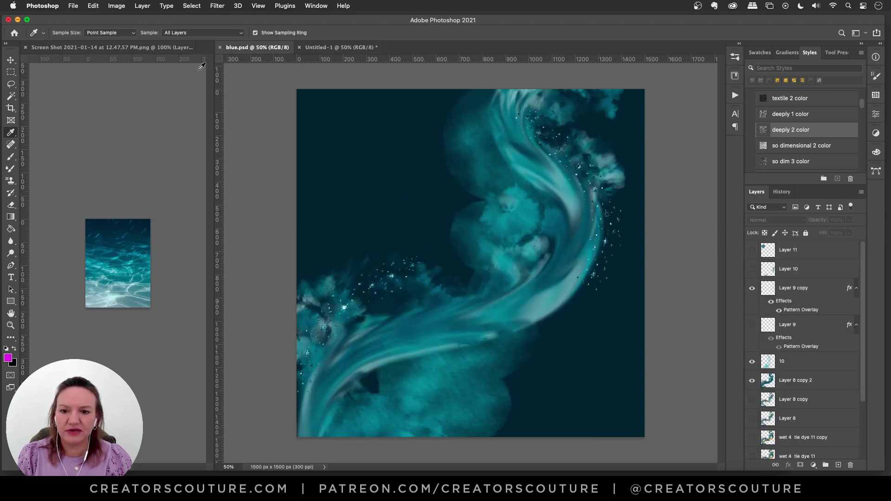
{"action": "left_click", "coordinate": [11, 59]}
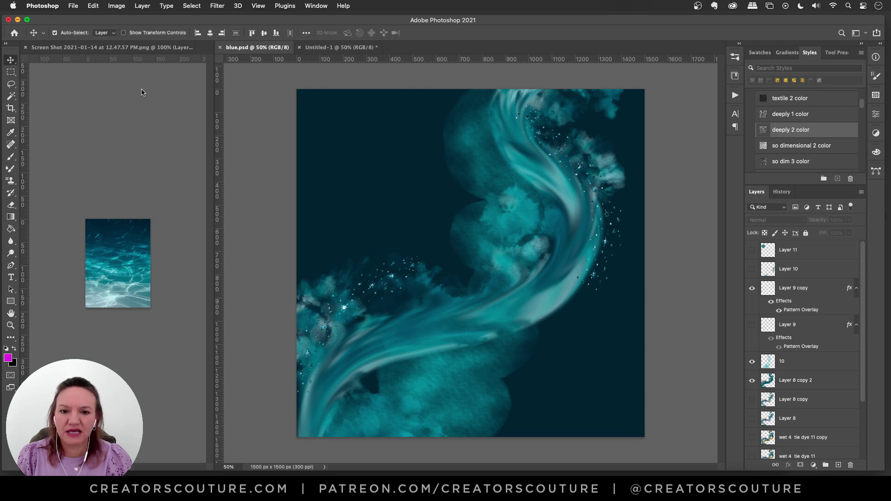
Hide Layer 9 copy's sparkles, layer 10's clouds and Layer 8 copy 2's swirl, leaving Layer 8 copy hidden.
{"action": "left_click", "coordinate": [752, 289]}
{"action": "left_click", "coordinate": [752, 362]}
{"action": "left_click", "coordinate": [752, 381]}
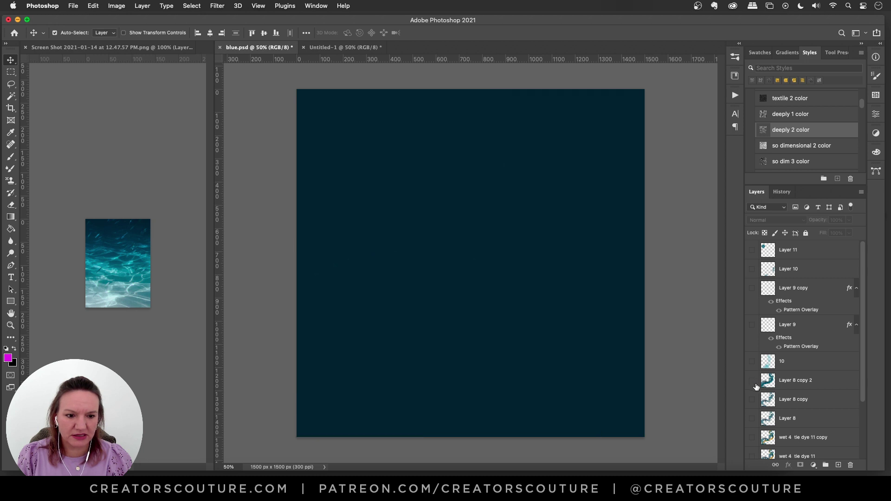
{"action": "scroll", "coordinate": [754, 385], "scroll_direction": "down", "scroll_amount": 3}
{"action": "left_click", "coordinate": [752, 355]}
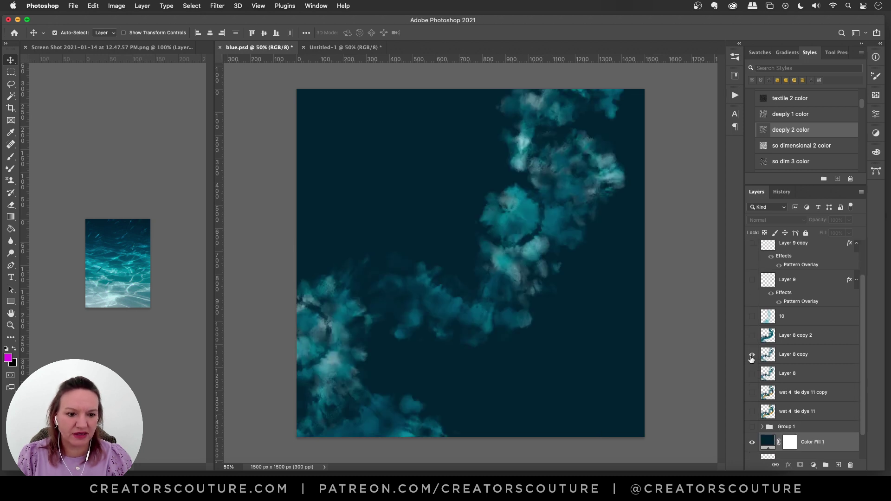
{"action": "left_click", "coordinate": [751, 357]}
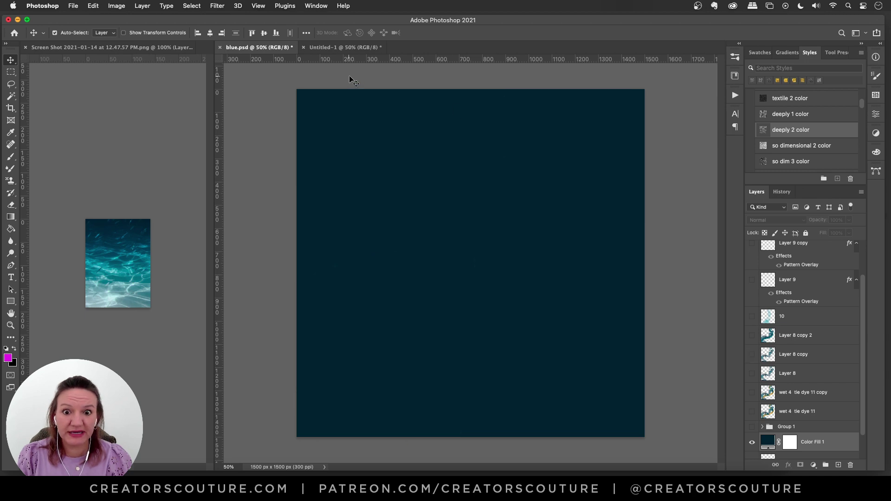
{"action": "left_click", "coordinate": [361, 47]}
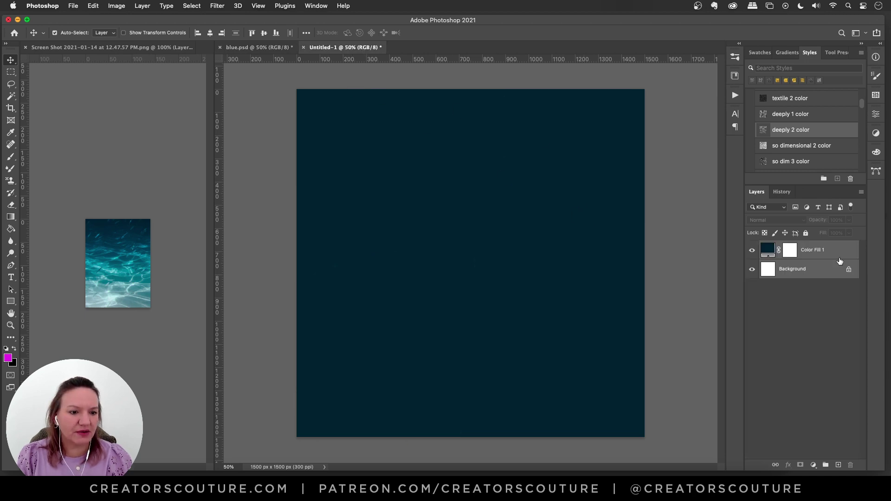
Add a new layer above Color Fill 1 and set Pattern Stamp to the second teal underwater pattern.
{"action": "left_click", "coordinate": [833, 254]}
{"action": "left_click", "coordinate": [838, 465]}
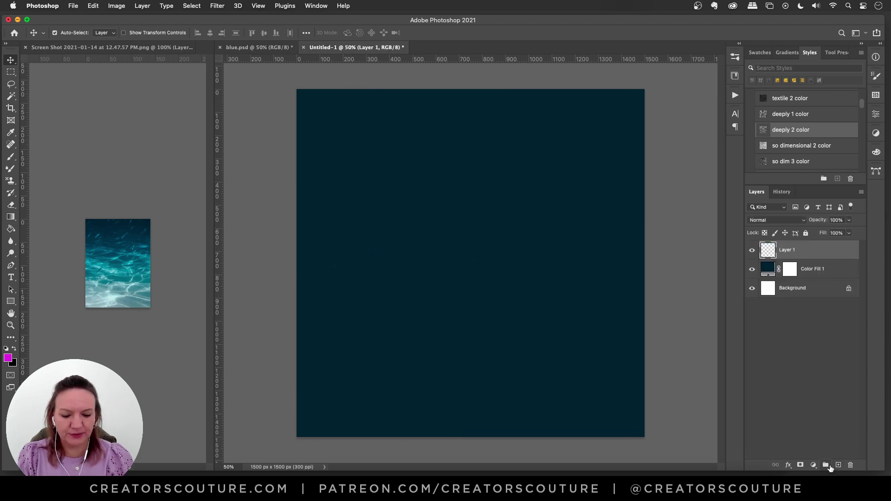
{"action": "left_click", "coordinate": [735, 57]}
{"action": "left_click", "coordinate": [11, 180]}
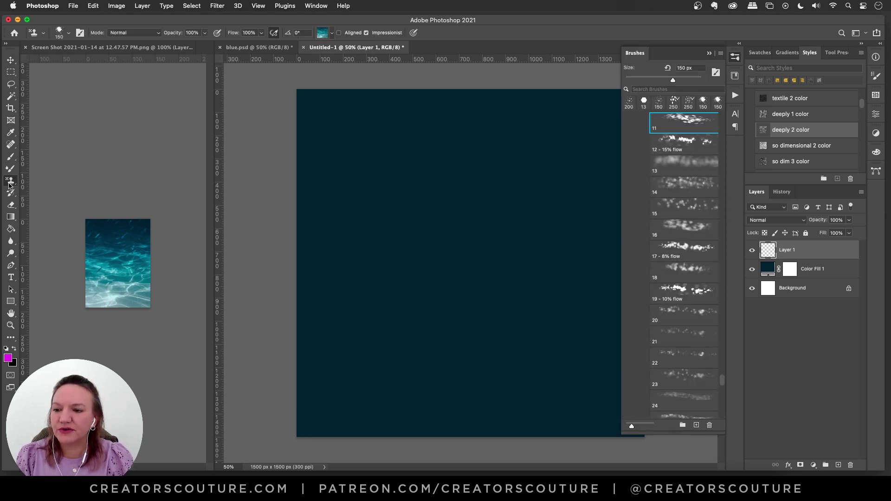
{"action": "left_click", "coordinate": [52, 182]}
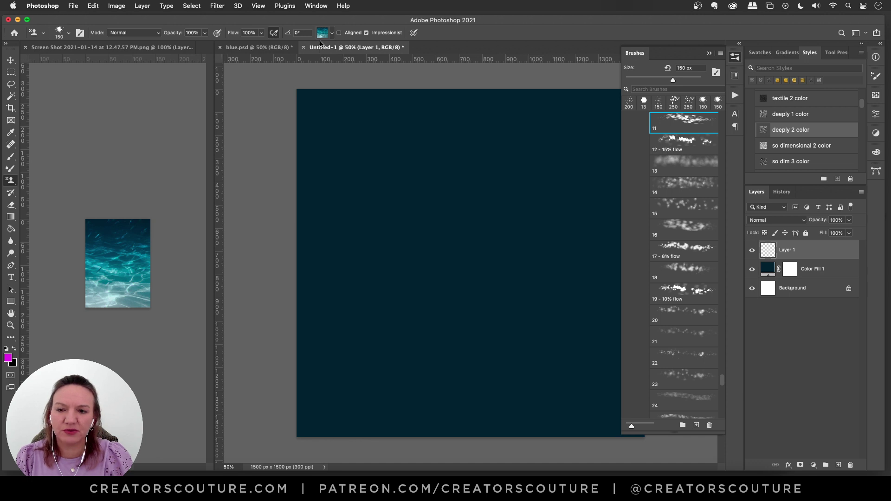
{"action": "left_click", "coordinate": [323, 32]}
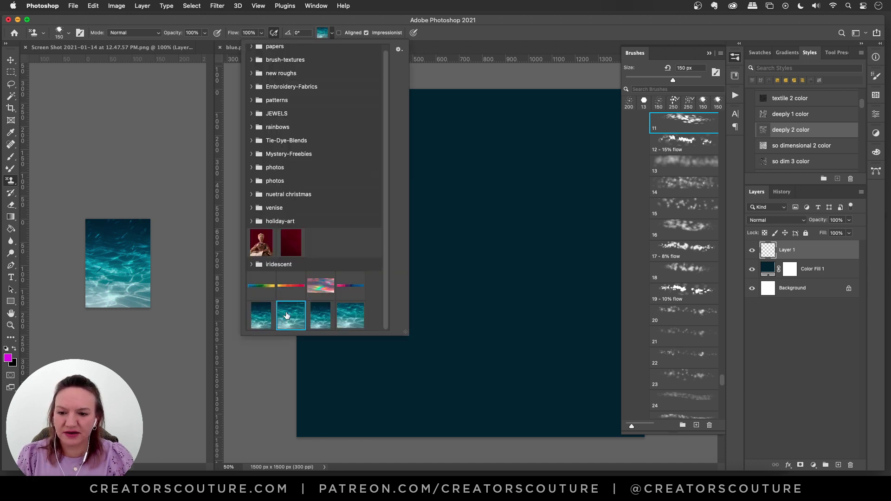
{"action": "left_click", "coordinate": [315, 320]}
{"action": "left_click", "coordinate": [292, 320]}
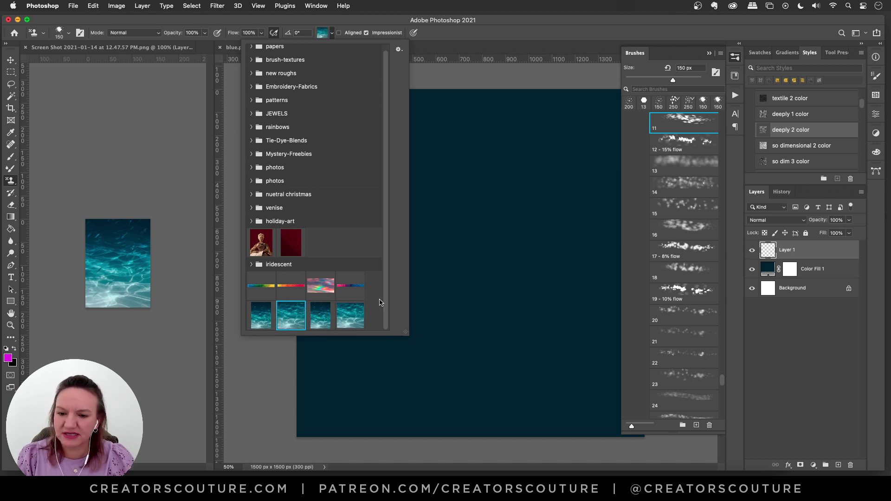
{"action": "left_click", "coordinate": [383, 27]}
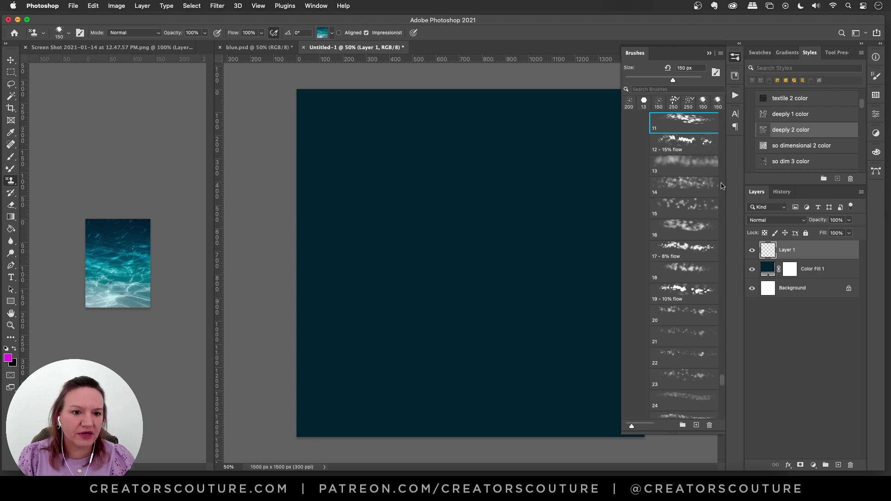
Choose the 11 tiedye brush at 395 px and show blue.psd's Layer 8 clouds for reference.
{"action": "scroll", "coordinate": [722, 381], "scroll_direction": "up", "scroll_amount": 3}
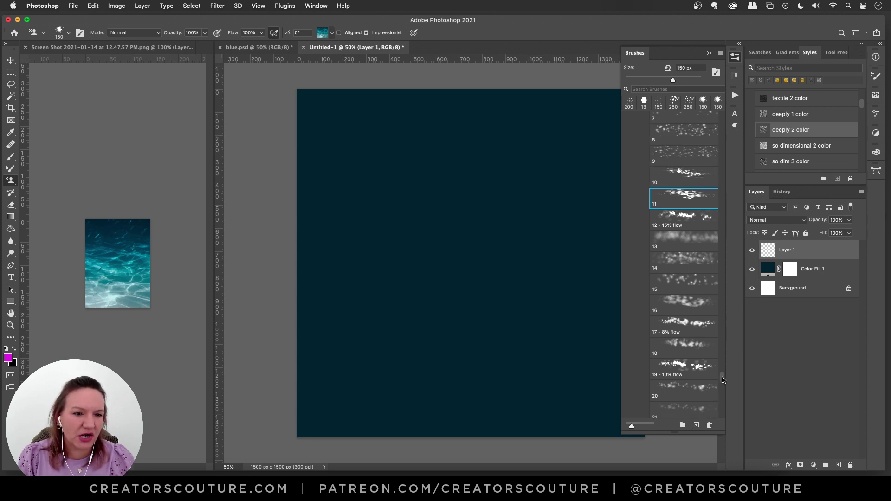
{"action": "left_click_drag", "start_coordinate": [721, 381], "coordinate": [722, 265]}
{"action": "left_click", "coordinate": [673, 242]}
{"action": "left_click", "coordinate": [735, 57]}
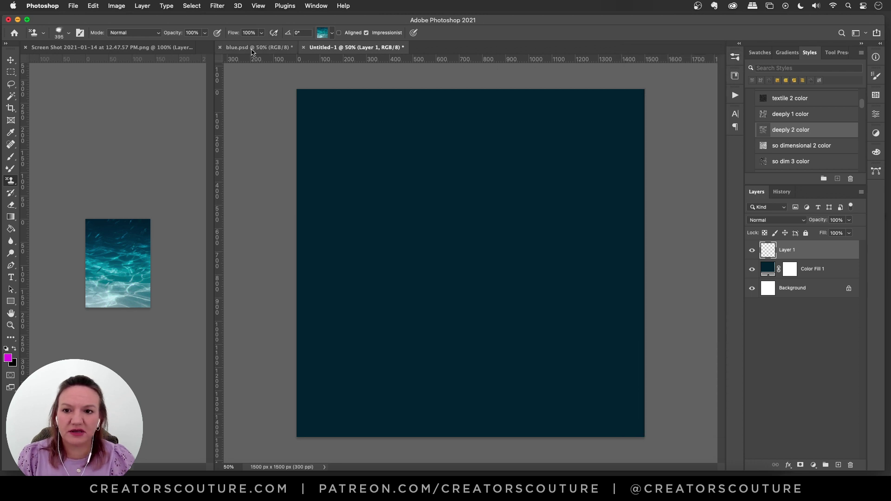
{"action": "left_click", "coordinate": [274, 47]}
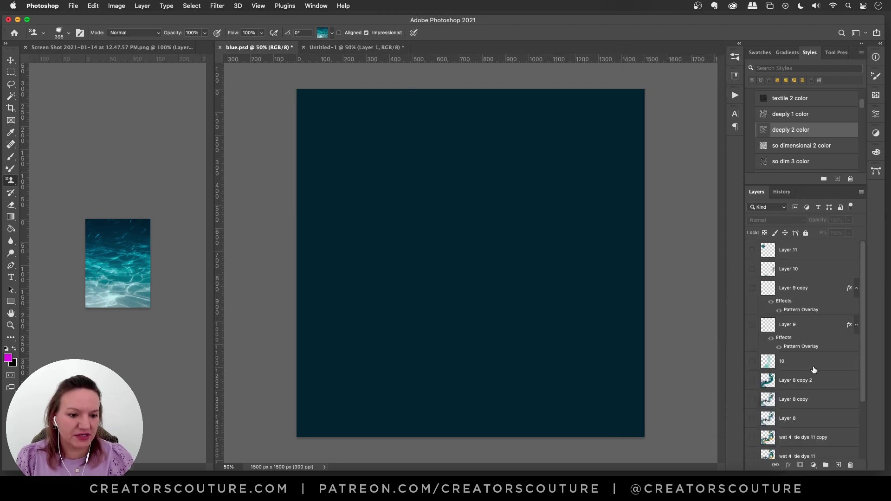
{"action": "left_click", "coordinate": [751, 420]}
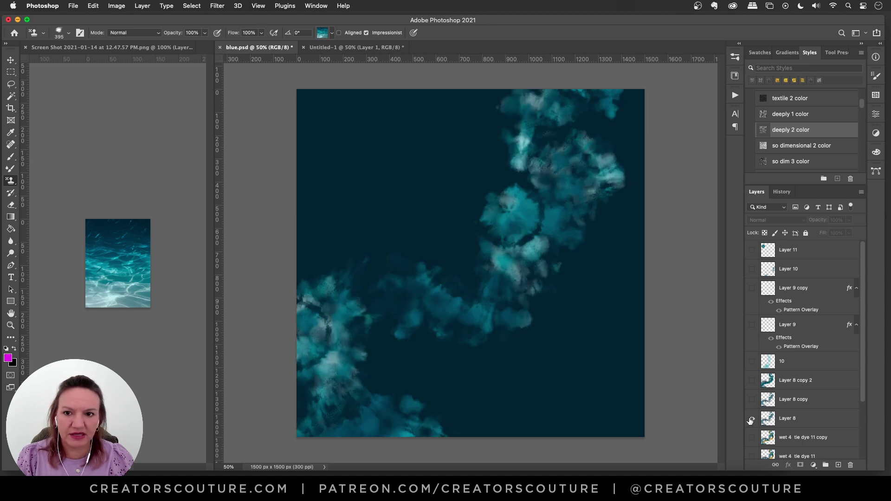
Paint teal tie-dye clouds from the upper right diagonally across Untitled-1.
{"action": "left_click", "coordinate": [365, 48]}
{"action": "mouse_move", "coordinate": [557, 100]}
{"action": "left_mouse_down"}
{"action": "mouse_move", "coordinate": [541, 90]}
{"action": "mouse_move", "coordinate": [583, 183]}
{"action": "mouse_move", "coordinate": [520, 227]}
{"action": "mouse_move", "coordinate": [570, 202]}
{"action": "left_mouse_up"}
{"action": "key", "text": "super+z"}
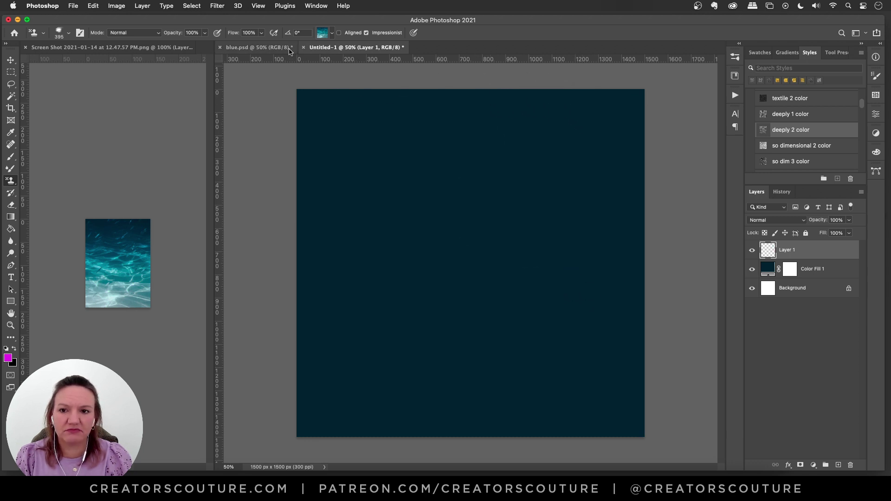
{"action": "left_click", "coordinate": [258, 47]}
{"action": "left_click", "coordinate": [351, 48]}
{"action": "mouse_move", "coordinate": [559, 89]}
{"action": "left_mouse_down"}
{"action": "mouse_move", "coordinate": [591, 203]}
{"action": "mouse_move", "coordinate": [458, 219]}
{"action": "mouse_move", "coordinate": [460, 296]}
{"action": "mouse_move", "coordinate": [372, 340]}
{"action": "mouse_move", "coordinate": [408, 419]}
{"action": "mouse_move", "coordinate": [397, 448]}
{"action": "left_mouse_up"}
{"action": "left_click", "coordinate": [257, 48]}
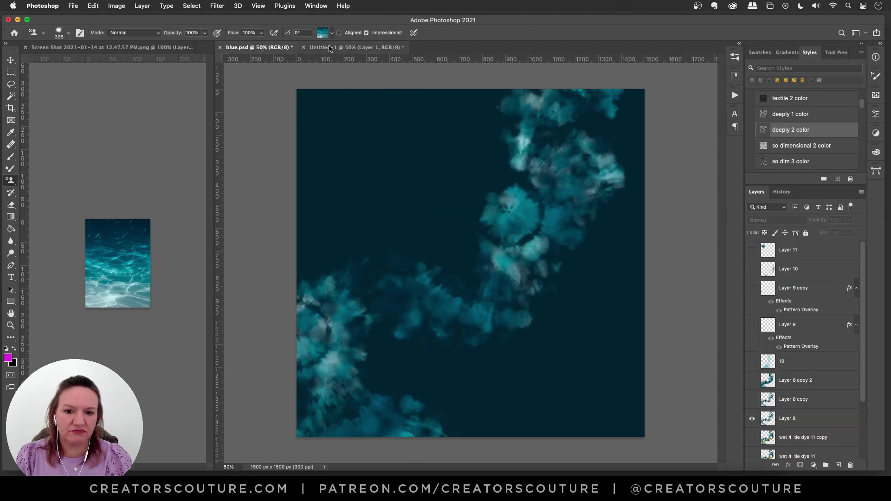
Switch the Pattern Stamp tool to the first underwater pattern.
{"action": "left_click", "coordinate": [351, 47]}
{"action": "left_click", "coordinate": [331, 34]}
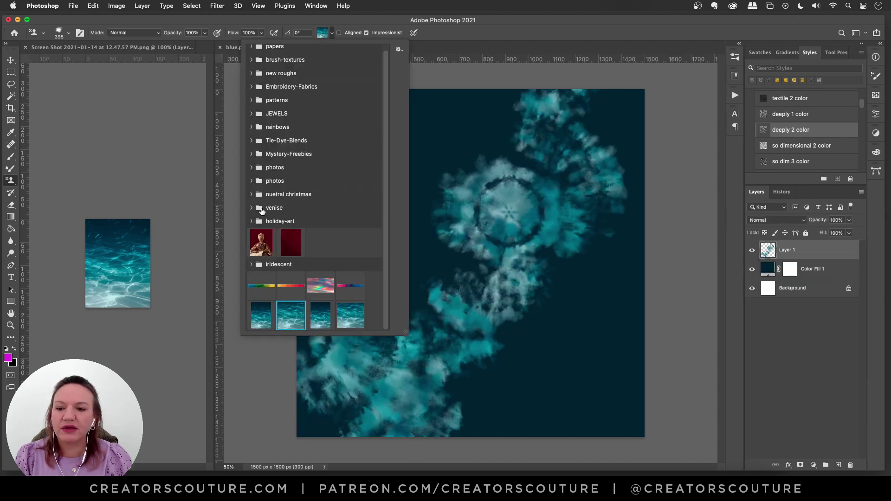
{"action": "left_click", "coordinate": [261, 320]}
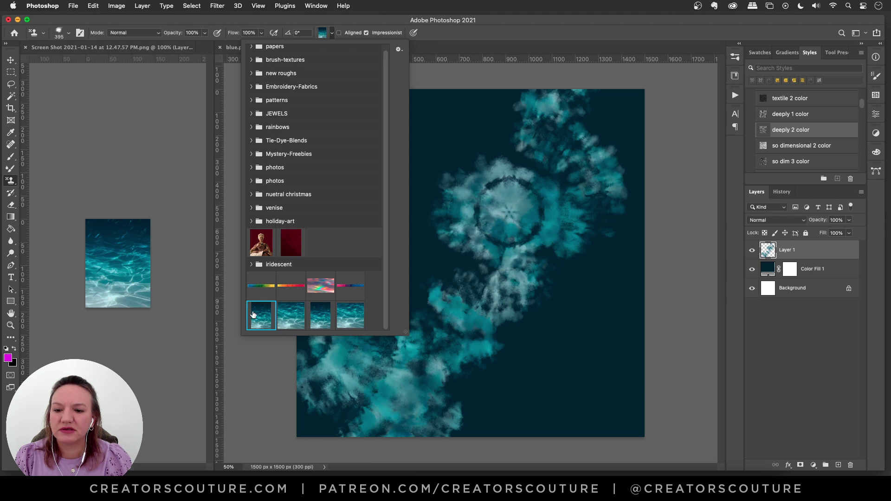
{"action": "left_click", "coordinate": [485, 21]}
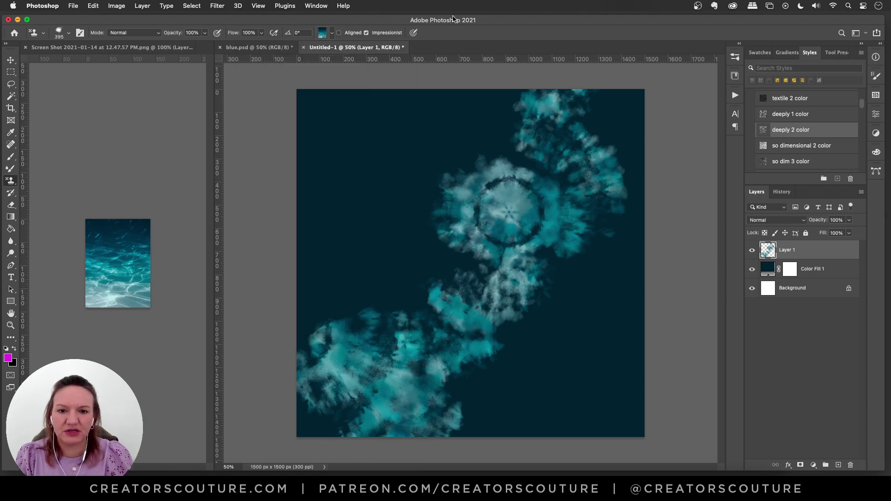
Clear Layer 1 and repaint a cloud band from the upper right to the lower left.
{"action": "key", "text": "super+a"}
{"action": "key", "text": "Delete"}
{"action": "key", "text": "super+d"}
{"action": "mouse_move", "coordinate": [557, 96]}
{"action": "left_mouse_down"}
{"action": "mouse_move", "coordinate": [496, 122]}
{"action": "mouse_move", "coordinate": [586, 153]}
{"action": "mouse_move", "coordinate": [507, 199]}
{"action": "mouse_move", "coordinate": [536, 249]}
{"action": "mouse_move", "coordinate": [466, 269]}
{"action": "left_mouse_up"}
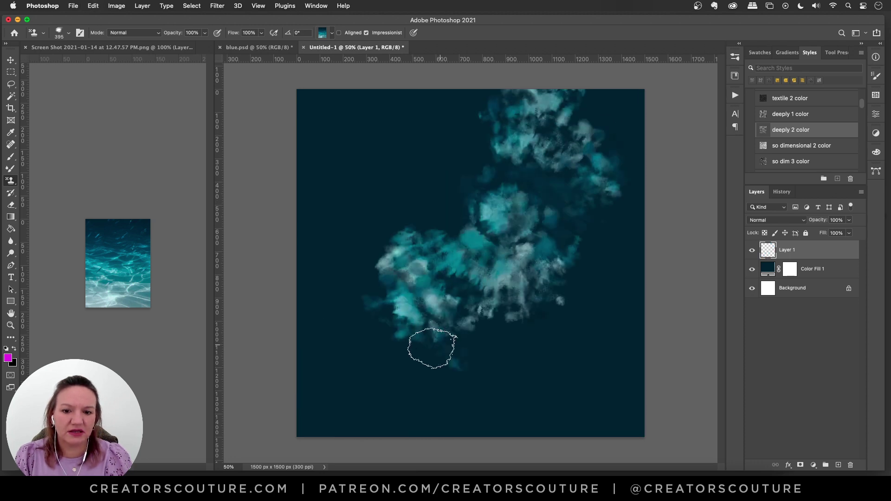
{"action": "mouse_move", "coordinate": [423, 354]}
{"action": "left_mouse_down"}
{"action": "mouse_move", "coordinate": [340, 388]}
{"action": "mouse_move", "coordinate": [304, 458]}
{"action": "left_mouse_up"}
{"action": "key", "text": "super+z"}
{"action": "mouse_move", "coordinate": [566, 106]}
{"action": "left_mouse_down"}
{"action": "mouse_move", "coordinate": [577, 250]}
{"action": "mouse_move", "coordinate": [473, 246]}
{"action": "mouse_move", "coordinate": [428, 312]}
{"action": "mouse_move", "coordinate": [341, 320]}
{"action": "mouse_move", "coordinate": [350, 396]}
{"action": "mouse_move", "coordinate": [328, 463]}
{"action": "left_mouse_up"}
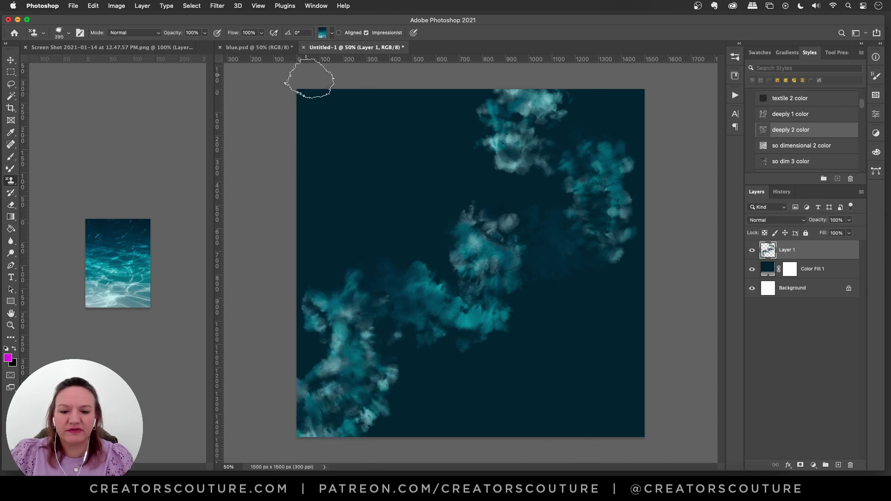
In blue.psd, hide Layer 8 and Layer 8 copy, showing only Layer 8 copy 2's swirls.
{"action": "left_click", "coordinate": [274, 47]}
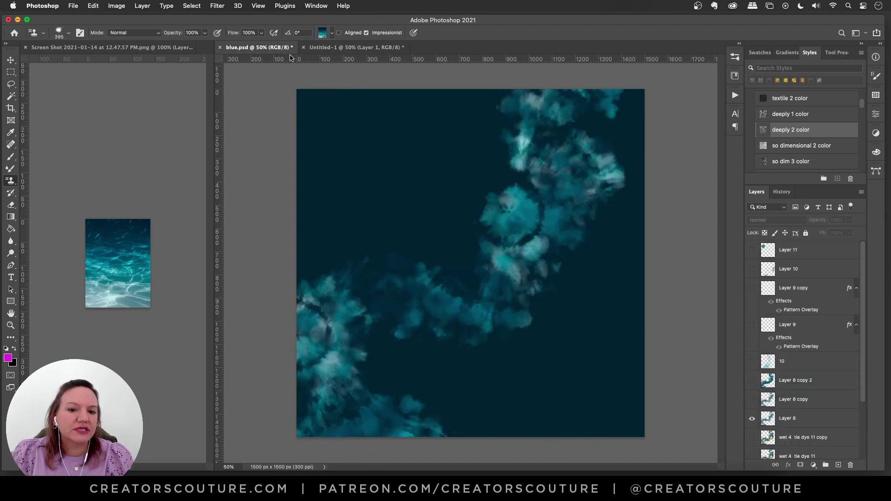
{"action": "left_click", "coordinate": [752, 419]}
{"action": "left_click", "coordinate": [752, 400]}
{"action": "left_click", "coordinate": [751, 400]}
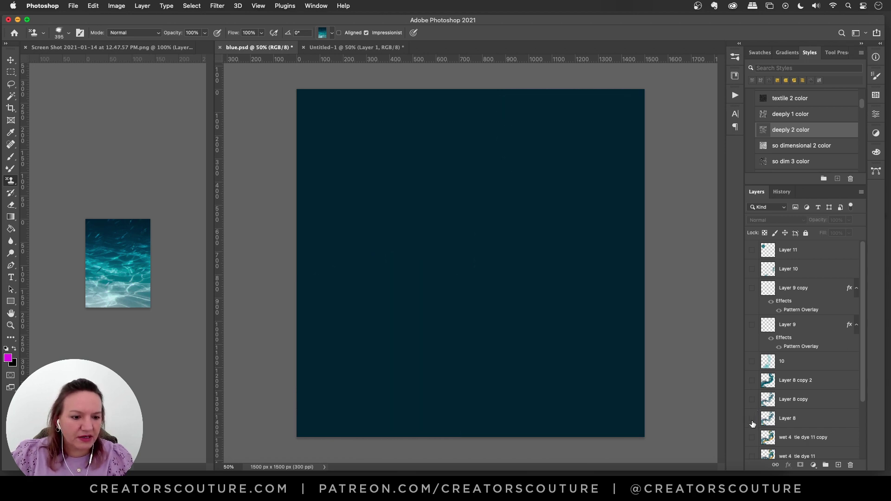
{"action": "left_click", "coordinate": [751, 383]}
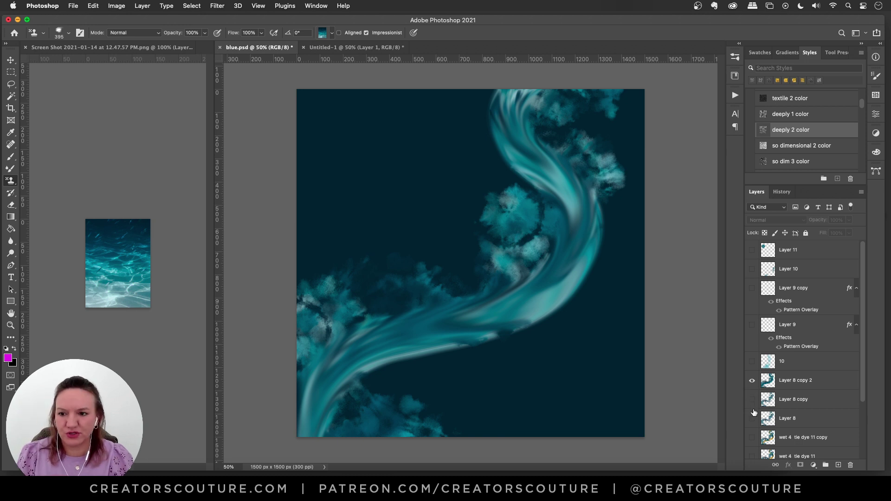
Select the Mixer Brush tool with the Wet 4 brush preset.
{"action": "left_click", "coordinate": [10, 170]}
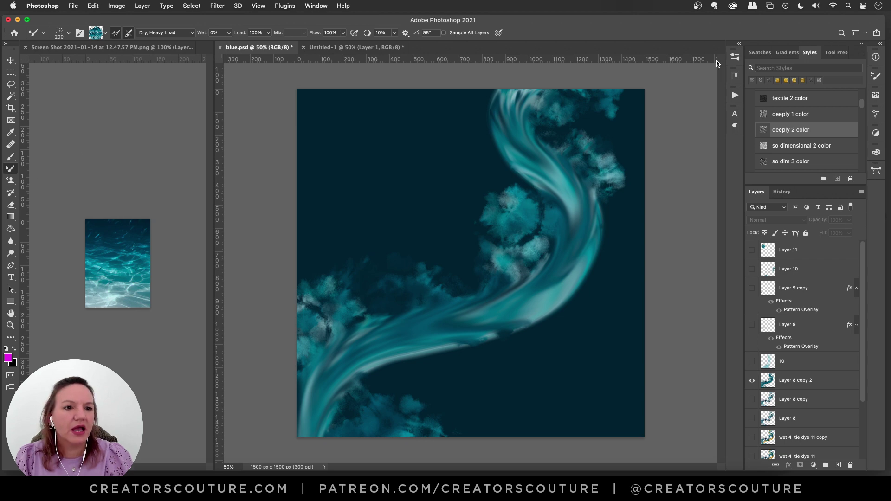
{"action": "left_click", "coordinate": [735, 57]}
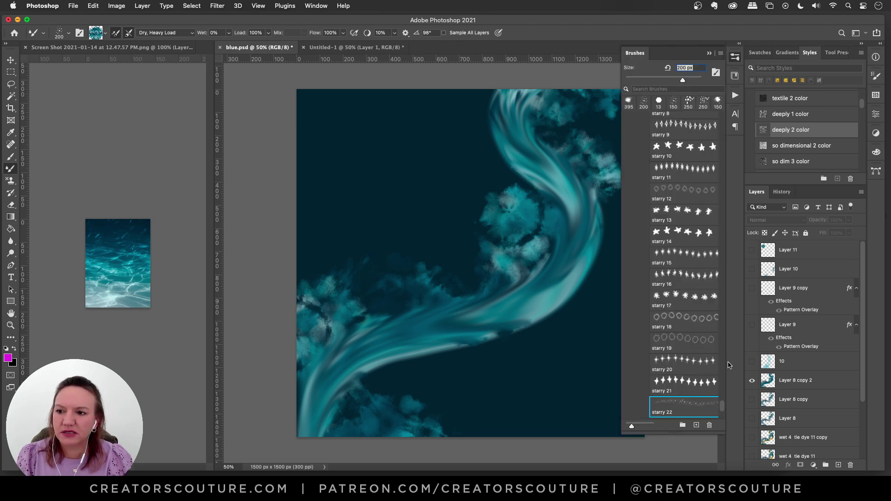
{"action": "mouse_move", "coordinate": [722, 405]}
{"action": "left_mouse_down"}
{"action": "mouse_move", "coordinate": [713, 162]}
{"action": "mouse_move", "coordinate": [718, 333]}
{"action": "left_mouse_up"}
{"action": "scroll", "coordinate": [684, 254], "scroll_direction": "down", "scroll_amount": 10}
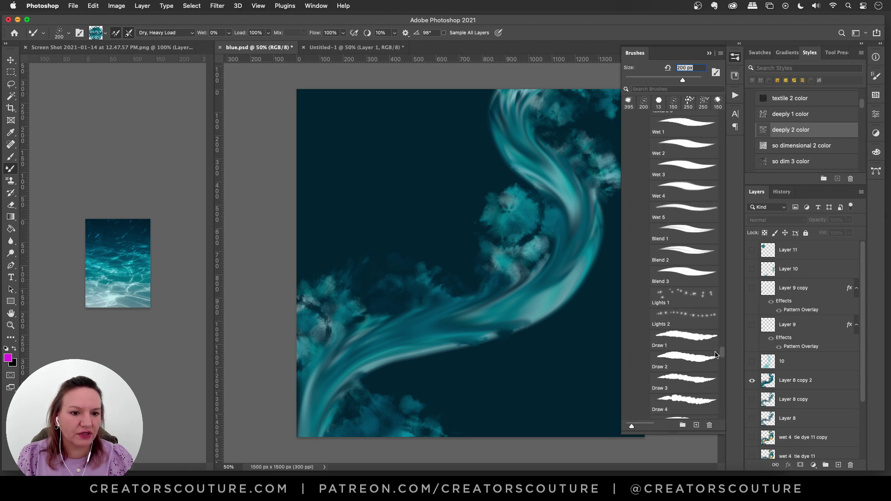
{"action": "left_click", "coordinate": [679, 230]}
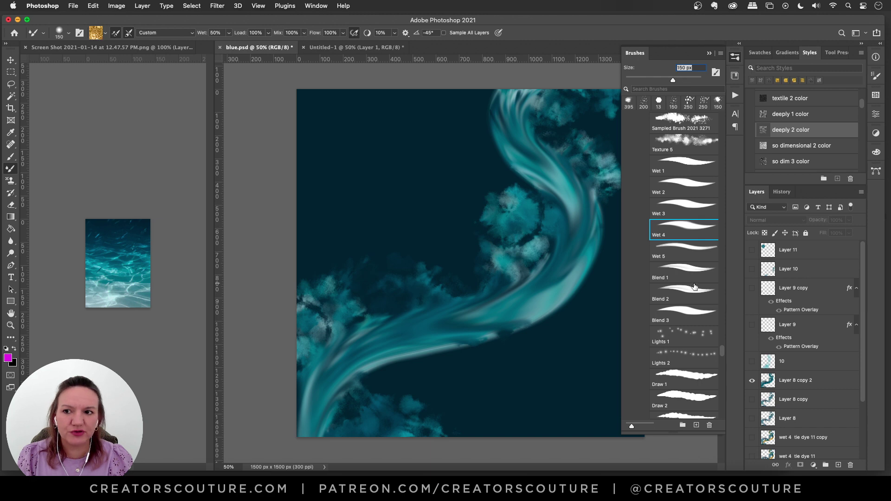
{"action": "left_click", "coordinate": [735, 59]}
Shrink the mixer brush to 90 px and load it with dark teal from the underwater screenshot.
{"action": "left_click", "coordinate": [369, 48]}
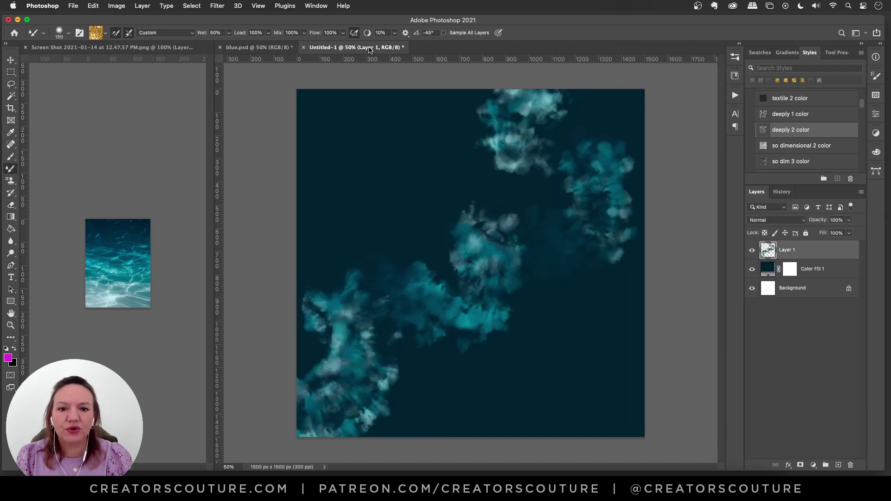
{"action": "left_click", "coordinate": [111, 69]}
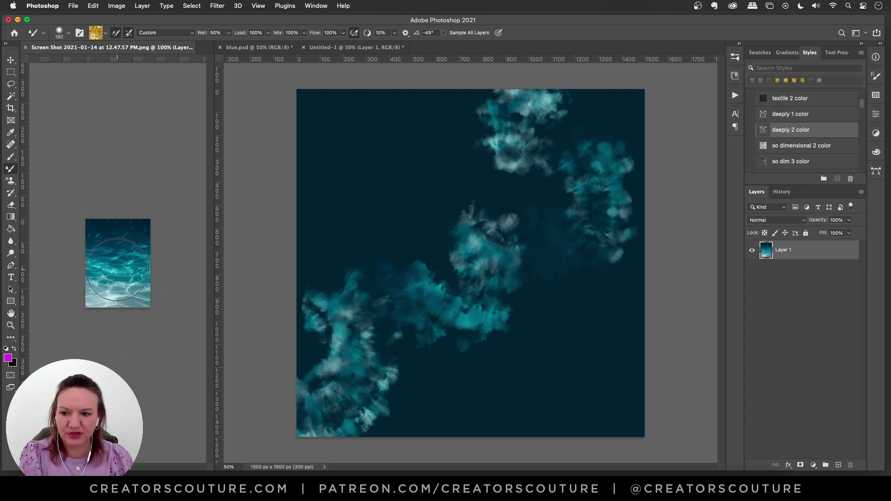
{"action": "key", "text": "bracketleft"}
{"action": "key", "text": "bracketleft"}
{"action": "key", "text": "bracketleft"}
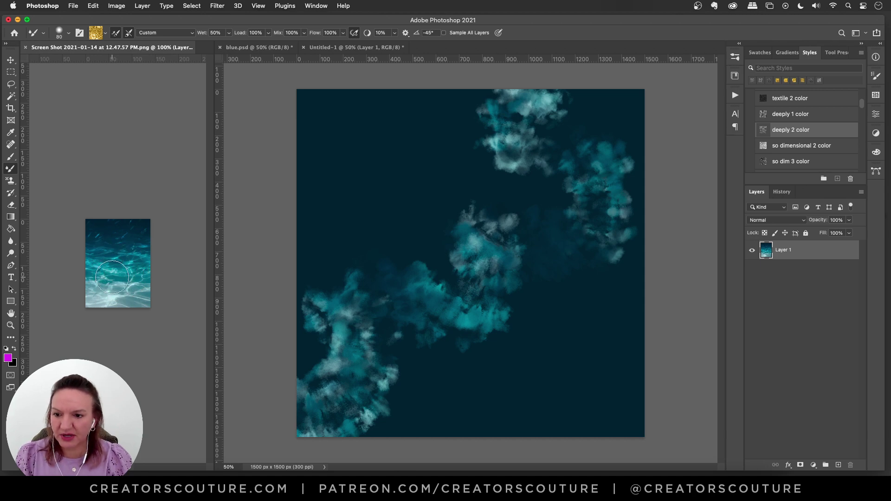
{"action": "left_click", "coordinate": [116, 258], "text": "alt"}
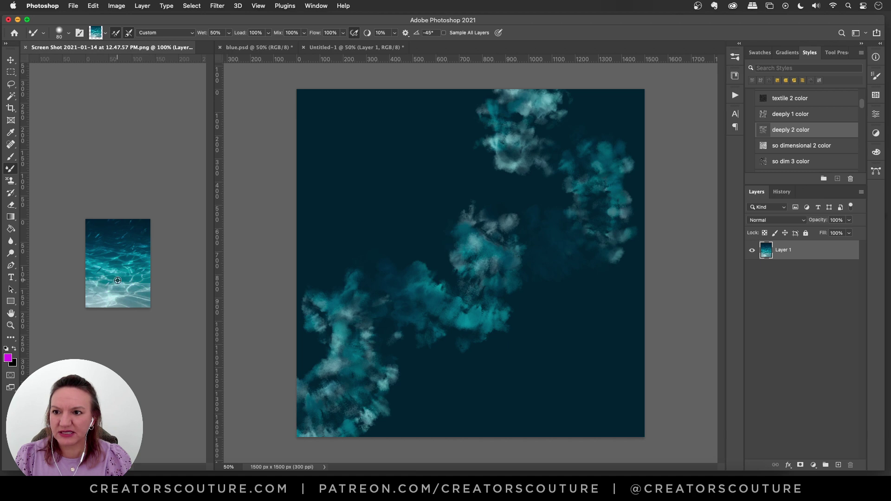
{"action": "left_click", "coordinate": [119, 256], "text": "alt"}
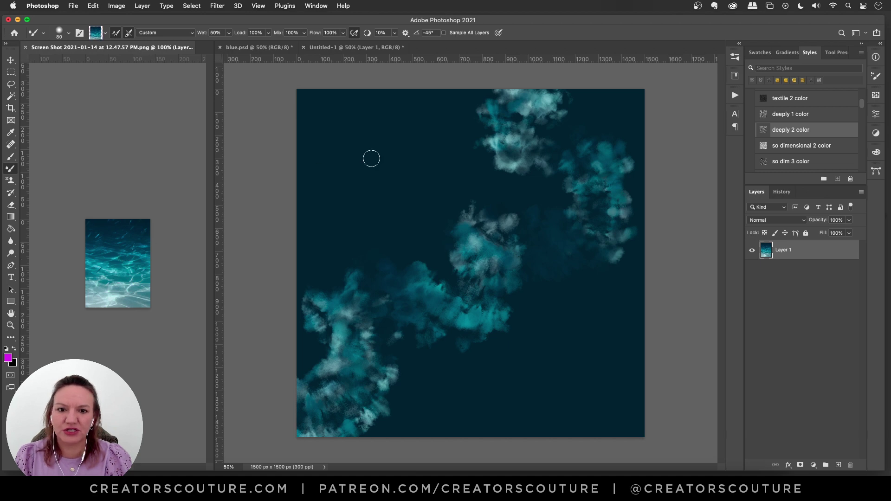
{"action": "left_click", "coordinate": [371, 160]}
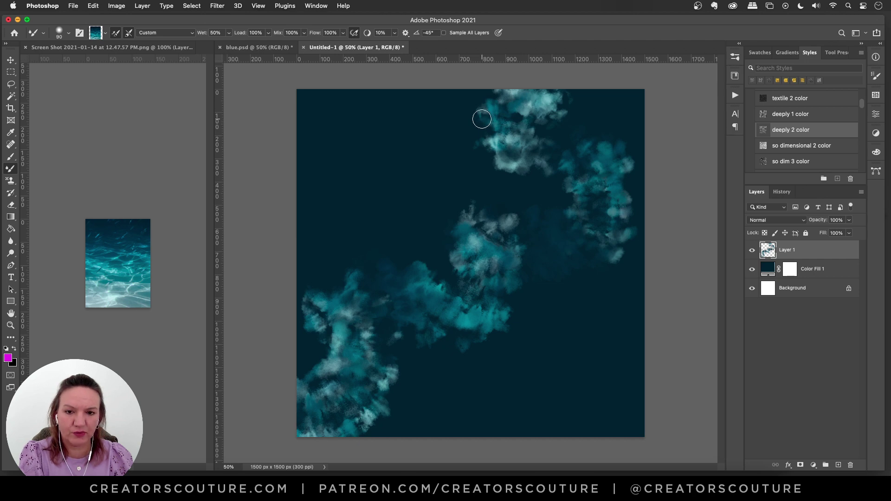
Enlarge the mixer brush to about 175 px and test a curved teal stroke from the top.
{"action": "key", "text": "bracketright"}
{"action": "key", "text": "bracketright"}
{"action": "key", "text": "bracketright"}
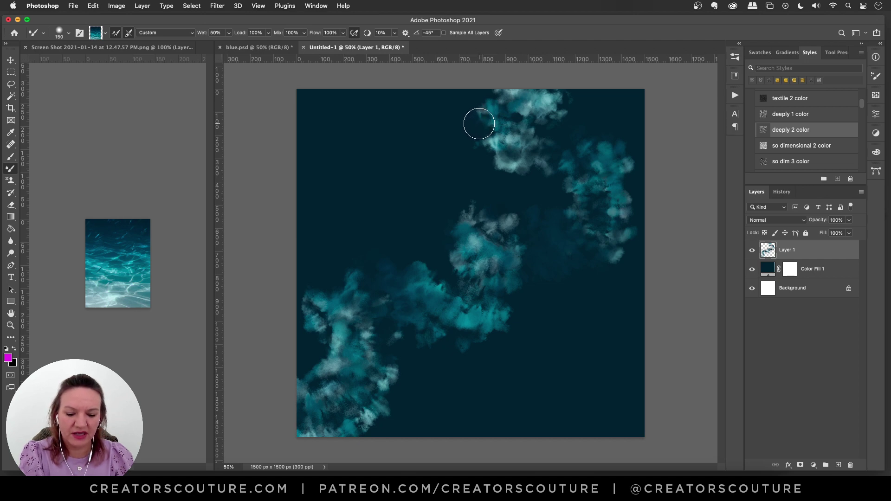
{"action": "key", "text": "bracketright"}
{"action": "key", "text": "bracketright"}
{"action": "mouse_move", "coordinate": [471, 123]}
{"action": "left_mouse_down"}
{"action": "mouse_move", "coordinate": [537, 215]}
{"action": "mouse_move", "coordinate": [523, 309]}
{"action": "left_mouse_up"}
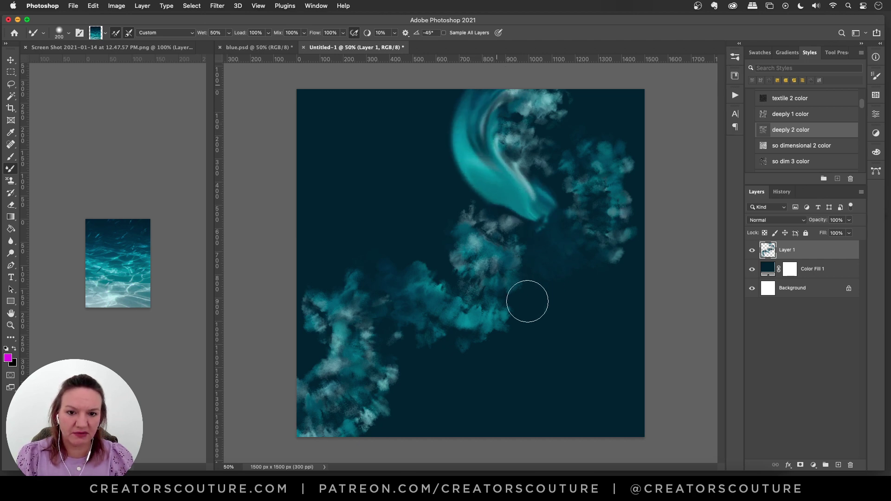
{"action": "key", "text": "super+z"}
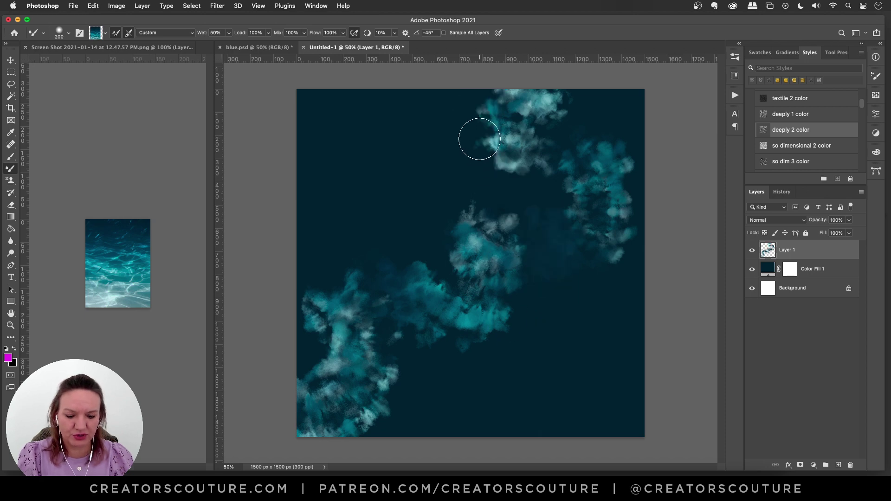
{"action": "key", "text": "bracketleft"}
{"action": "left_click", "coordinate": [258, 48]}
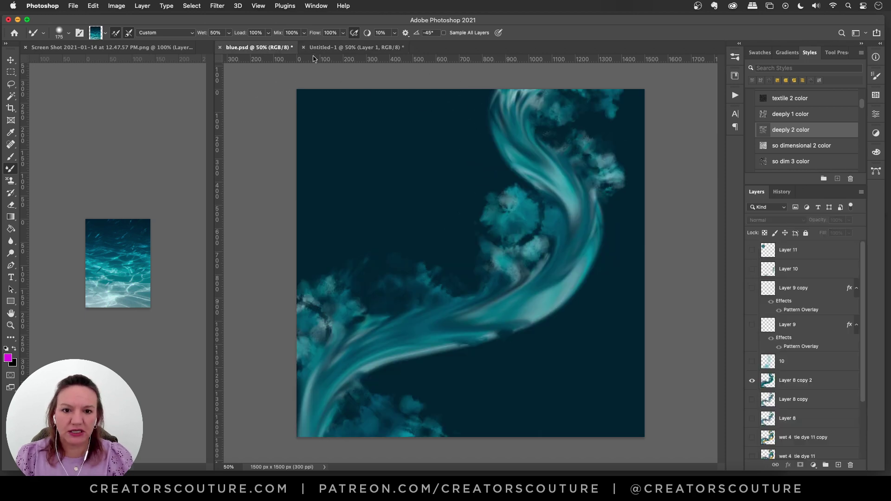
{"action": "left_click", "coordinate": [351, 48]}
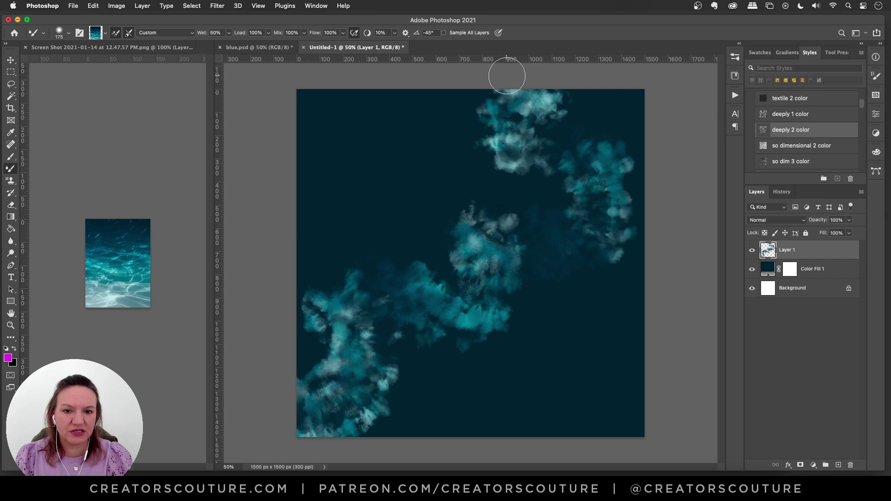
{"action": "left_click", "coordinate": [257, 48]}
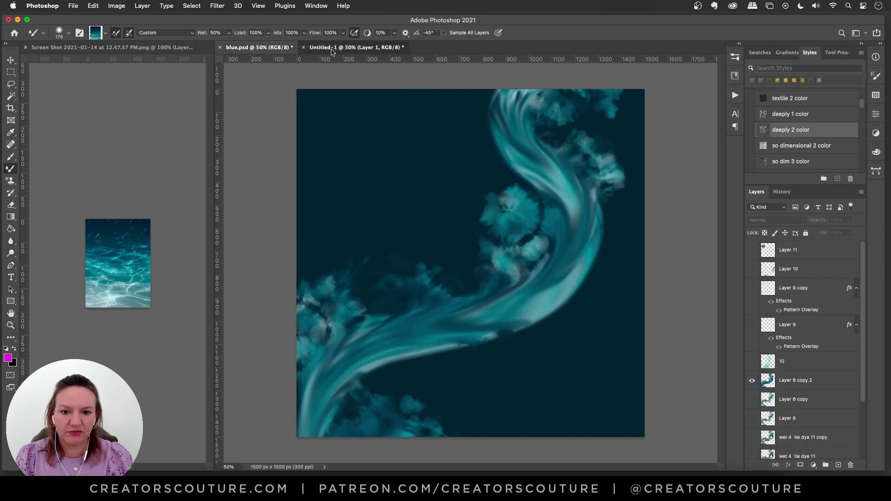
{"action": "left_click", "coordinate": [332, 49]}
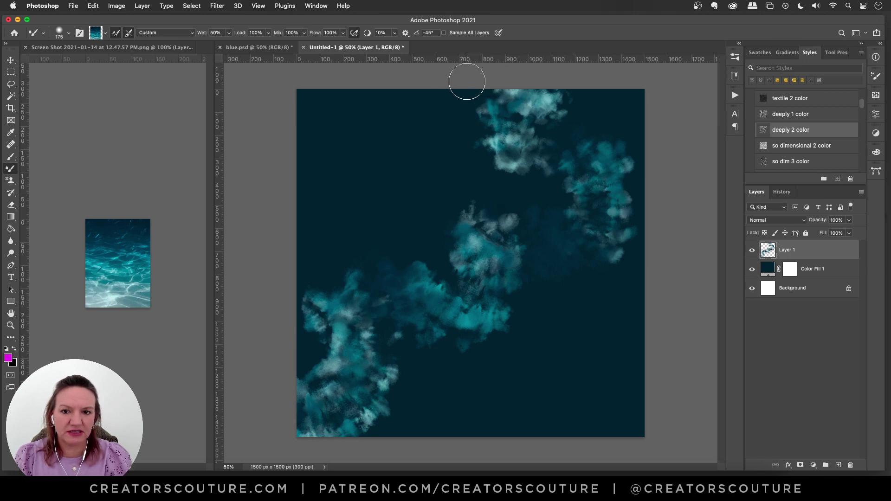
Paint the long teal swirl from the canvas top to the bottom-left, comparing against blue.psd.
{"action": "mouse_move", "coordinate": [493, 76]}
{"action": "left_mouse_down"}
{"action": "mouse_move", "coordinate": [483, 99]}
{"action": "mouse_move", "coordinate": [569, 205]}
{"action": "mouse_move", "coordinate": [520, 327]}
{"action": "left_mouse_up"}
{"action": "mouse_move", "coordinate": [428, 336]}
{"action": "left_mouse_down"}
{"action": "mouse_move", "coordinate": [330, 368]}
{"action": "mouse_move", "coordinate": [315, 436]}
{"action": "left_mouse_up"}
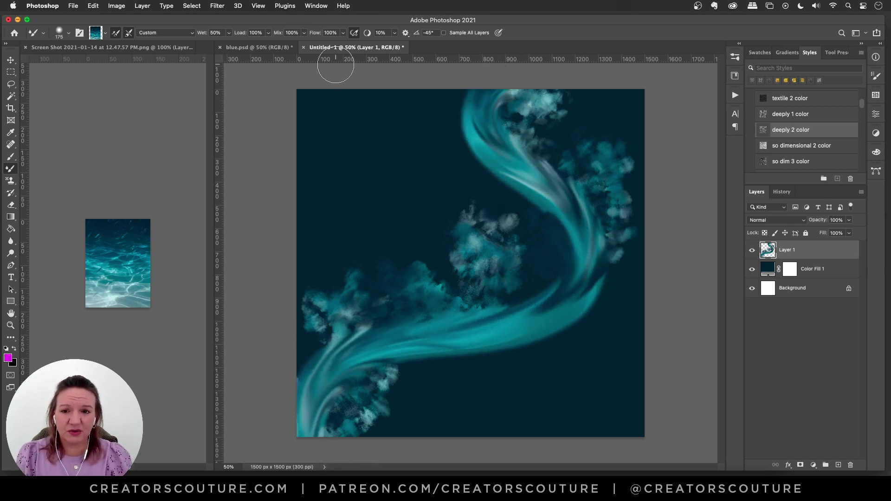
{"action": "left_click", "coordinate": [260, 47]}
{"action": "left_click", "coordinate": [351, 47]}
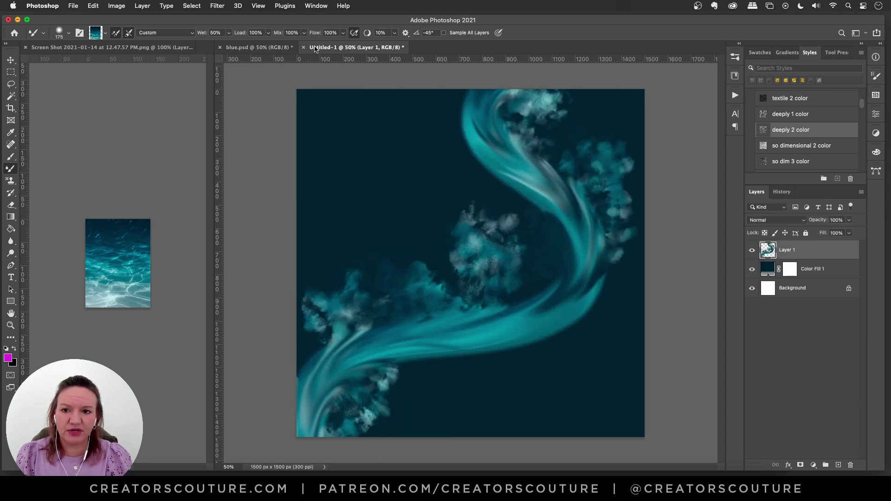
{"action": "left_click", "coordinate": [278, 47]}
{"action": "left_click", "coordinate": [346, 48]}
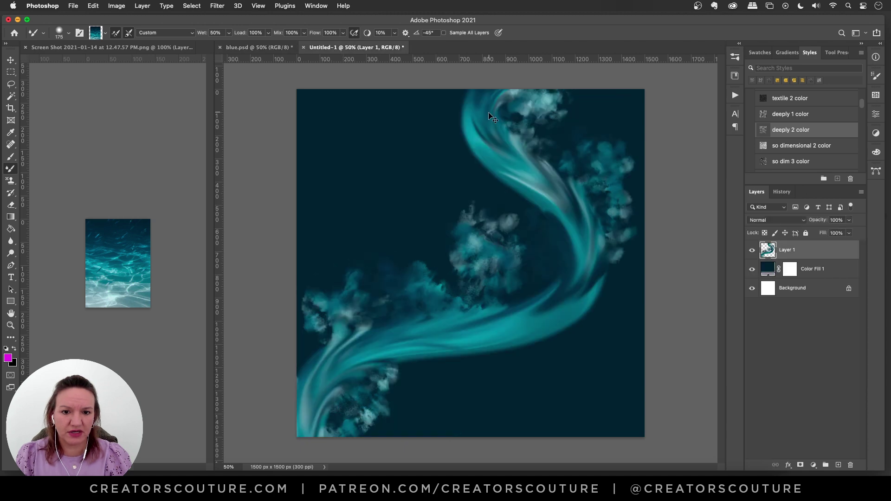
{"action": "mouse_move", "coordinate": [504, 80]}
{"action": "left_mouse_down"}
{"action": "mouse_move", "coordinate": [521, 175]}
{"action": "mouse_move", "coordinate": [429, 319]}
{"action": "mouse_move", "coordinate": [348, 369]}
{"action": "mouse_move", "coordinate": [306, 434]}
{"action": "left_mouse_up"}
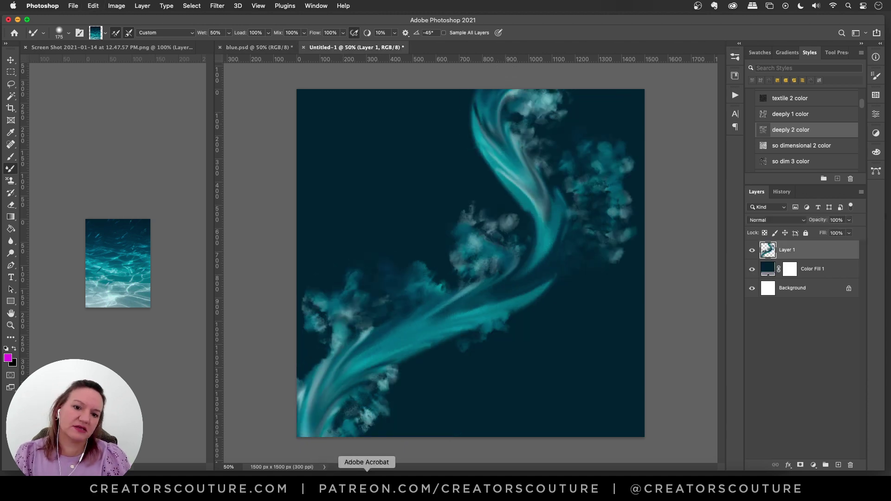
{"action": "key", "text": "super+z"}
{"action": "mouse_move", "coordinate": [501, 83]}
{"action": "left_mouse_down"}
{"action": "mouse_move", "coordinate": [513, 159]}
{"action": "mouse_move", "coordinate": [471, 308]}
{"action": "mouse_move", "coordinate": [409, 344]}
{"action": "mouse_move", "coordinate": [304, 434]}
{"action": "left_mouse_up"}
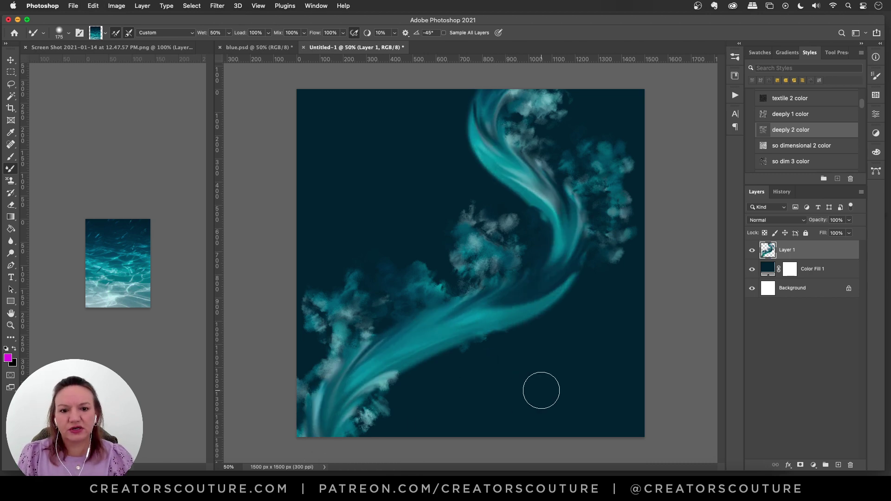
{"action": "left_click", "coordinate": [259, 47]}
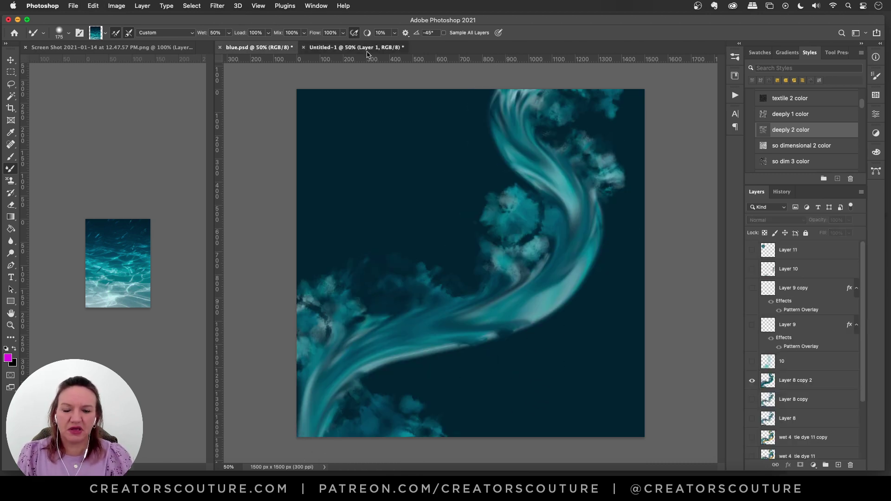
{"action": "left_click", "coordinate": [341, 46]}
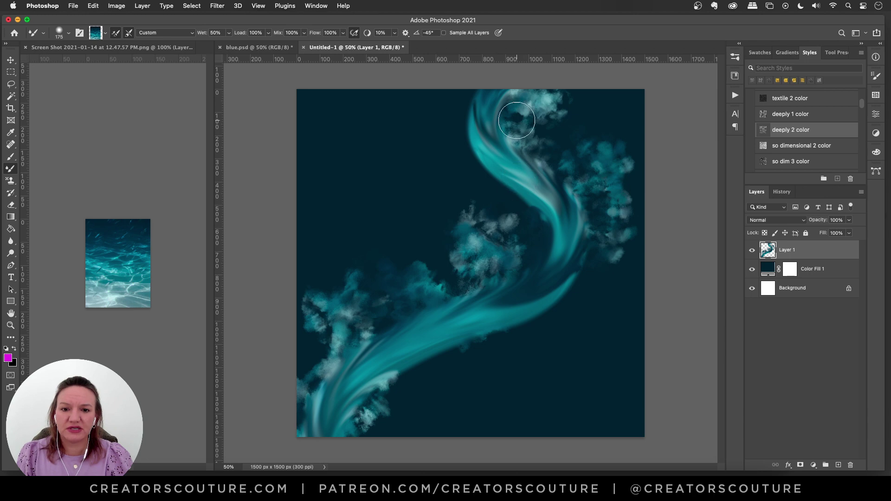
Make blue.psd's layer 10 watercolor clouds visible behind the Layer 8 copy 2 swirl.
{"action": "left_click", "coordinate": [737, 57]}
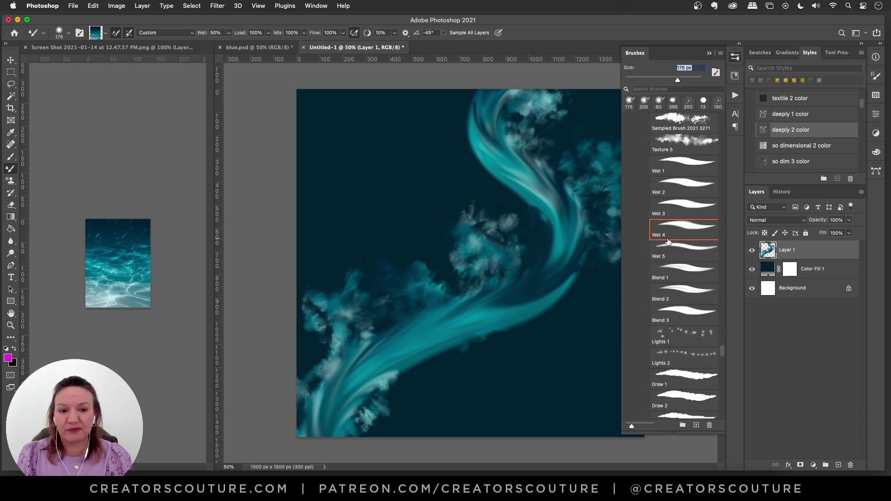
{"action": "left_click", "coordinate": [734, 58]}
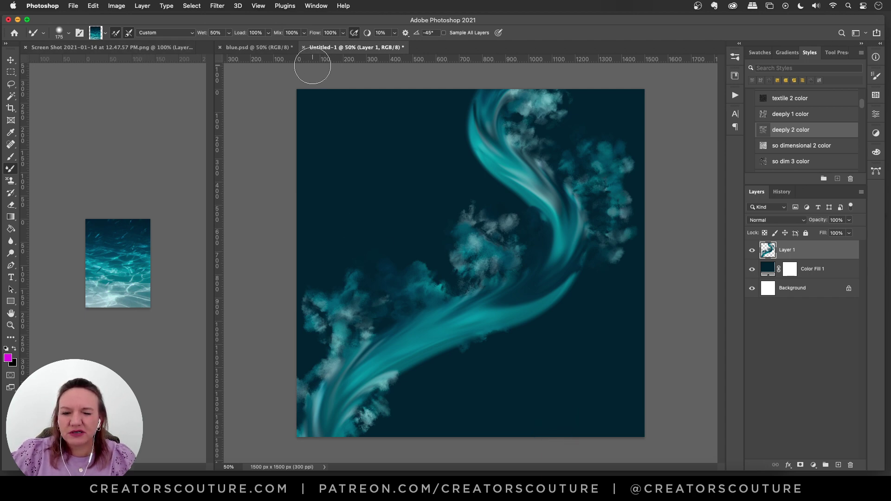
{"action": "left_click", "coordinate": [289, 45]}
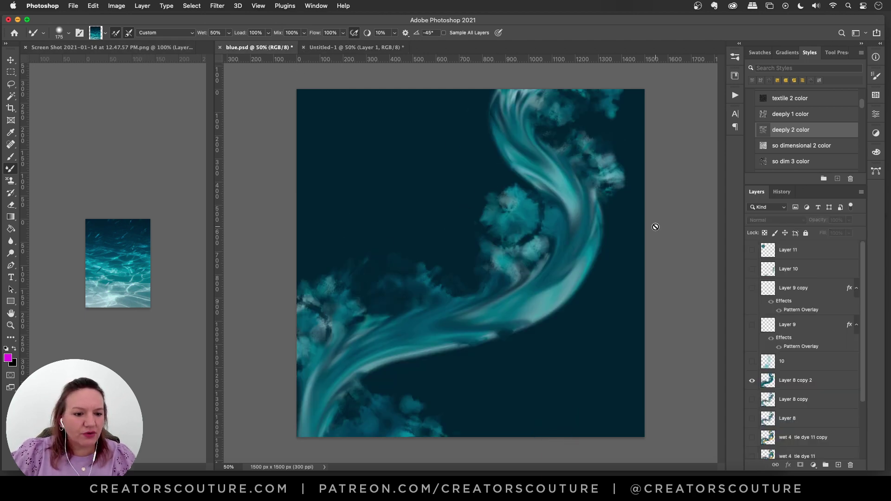
{"action": "left_click", "coordinate": [752, 363]}
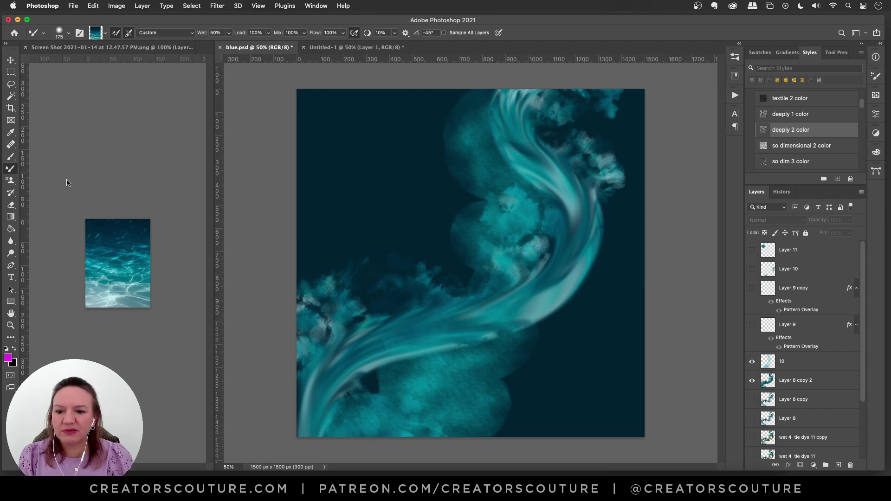
Switch to the Brush tool with the BW wet 10 preset and a teal foreground colour.
{"action": "left_click_drag", "start_coordinate": [11, 157], "coordinate": [64, 158]}
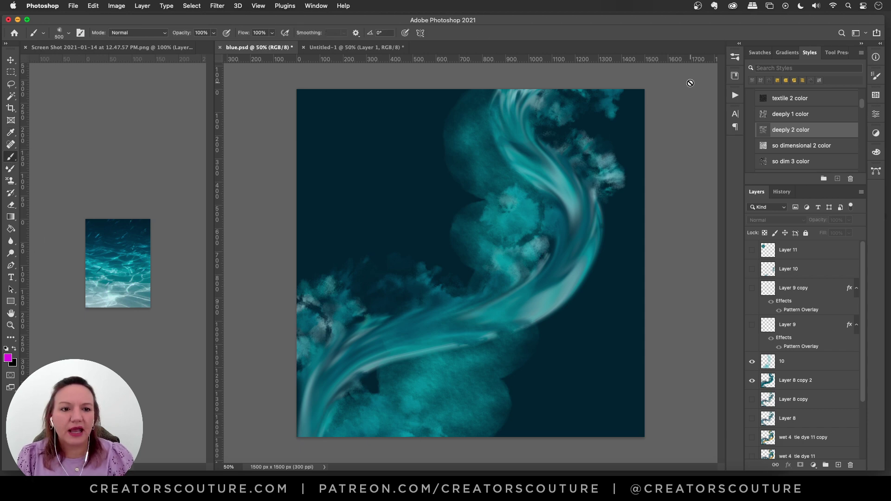
{"action": "left_click", "coordinate": [735, 56]}
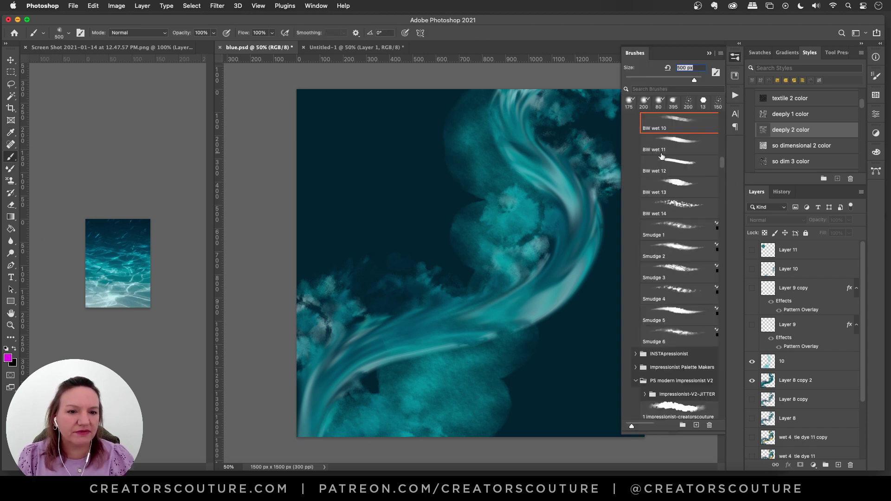
{"action": "left_click_drag", "start_coordinate": [722, 165], "coordinate": [722, 159]}
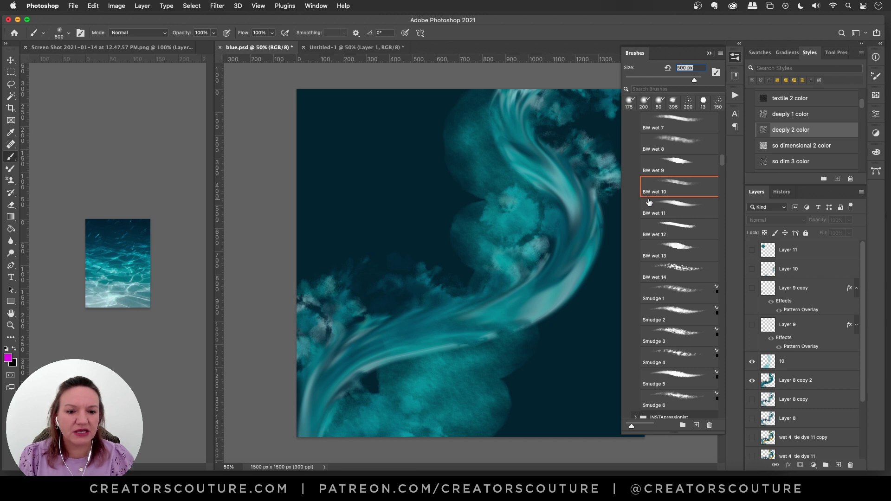
{"action": "left_click", "coordinate": [113, 47]}
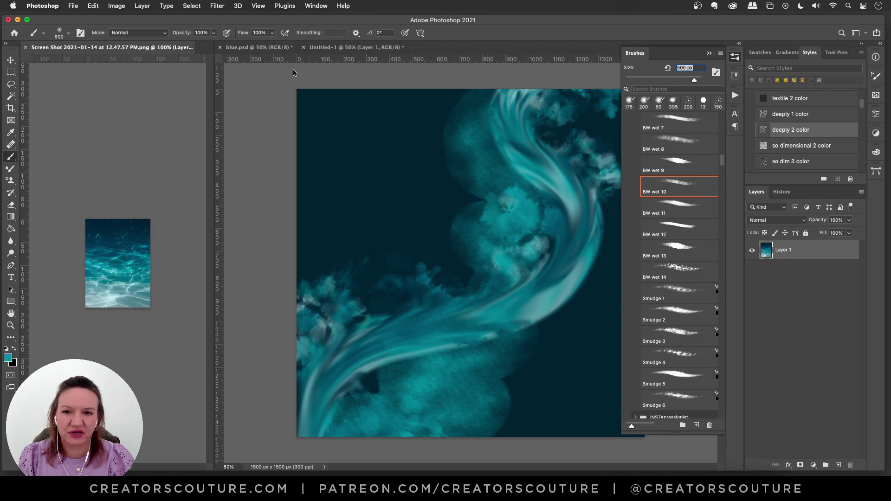
{"action": "left_click", "coordinate": [306, 51]}
After checking the blue.psd reference, add a new empty layer above Layer 1 in Untitled-1.
{"action": "left_click", "coordinate": [261, 51]}
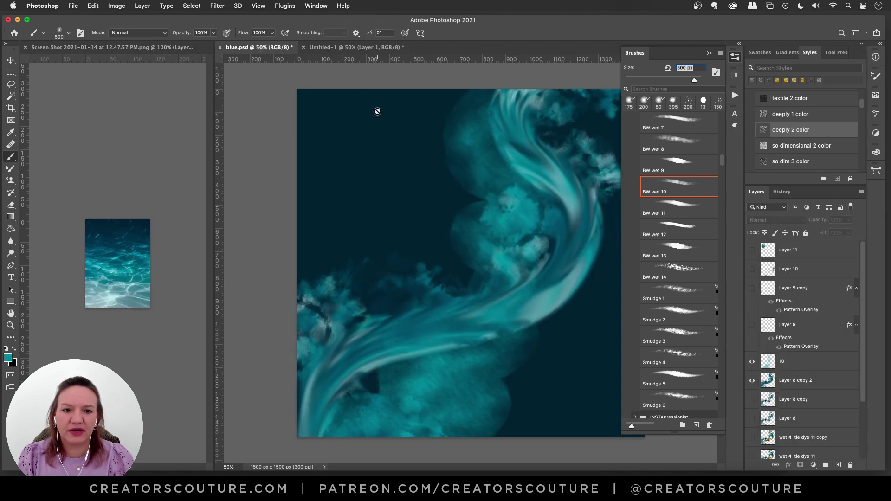
{"action": "left_click", "coordinate": [735, 57]}
{"action": "left_click", "coordinate": [355, 47]}
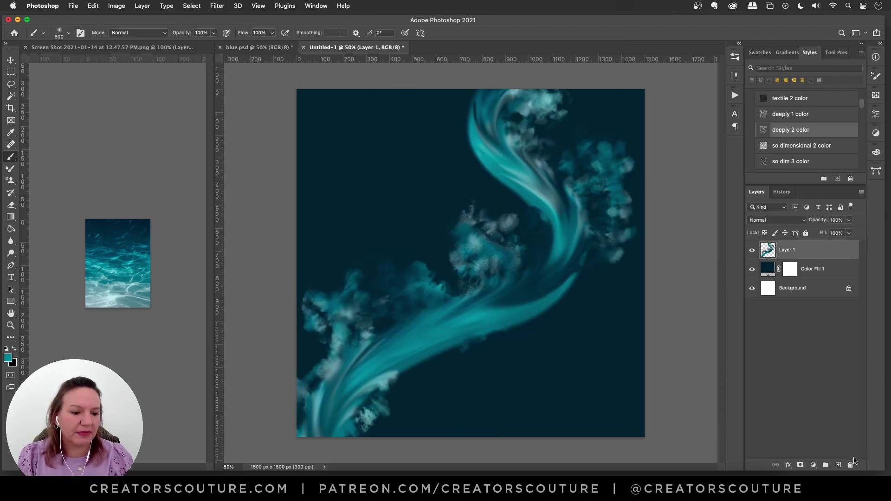
{"action": "left_click", "coordinate": [839, 465]}
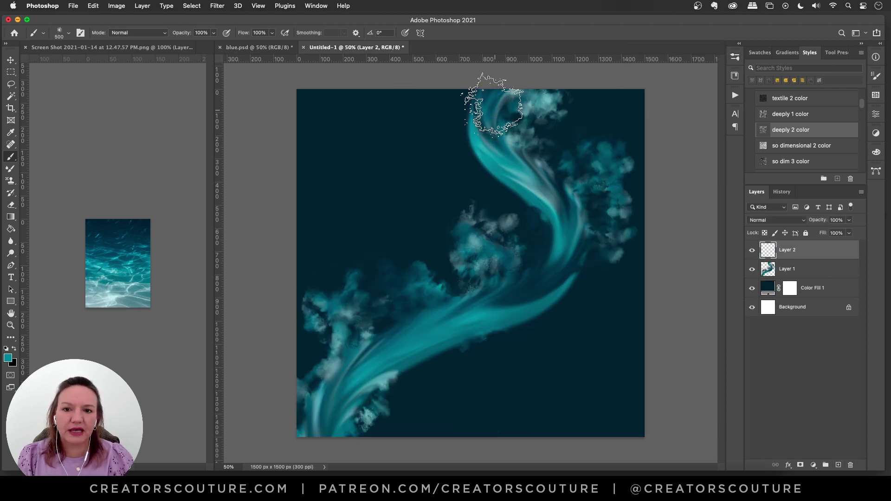
Try soft teal cloud strokes from the canvas top, undoing misses and comparing with blue.psd.
{"action": "mouse_move", "coordinate": [467, 195]}
{"action": "left_mouse_down"}
{"action": "mouse_move", "coordinate": [455, 208]}
{"action": "mouse_move", "coordinate": [480, 232]}
{"action": "left_mouse_up"}
{"action": "key", "text": "super+z"}
{"action": "mouse_move", "coordinate": [505, 104]}
{"action": "left_mouse_down"}
{"action": "mouse_move", "coordinate": [445, 135]}
{"action": "mouse_move", "coordinate": [525, 187]}
{"action": "mouse_move", "coordinate": [434, 221]}
{"action": "mouse_move", "coordinate": [458, 261]}
{"action": "mouse_move", "coordinate": [404, 325]}
{"action": "mouse_move", "coordinate": [551, 315]}
{"action": "mouse_move", "coordinate": [456, 367]}
{"action": "mouse_move", "coordinate": [530, 409]}
{"action": "left_mouse_up"}
{"action": "key", "text": "super+z"}
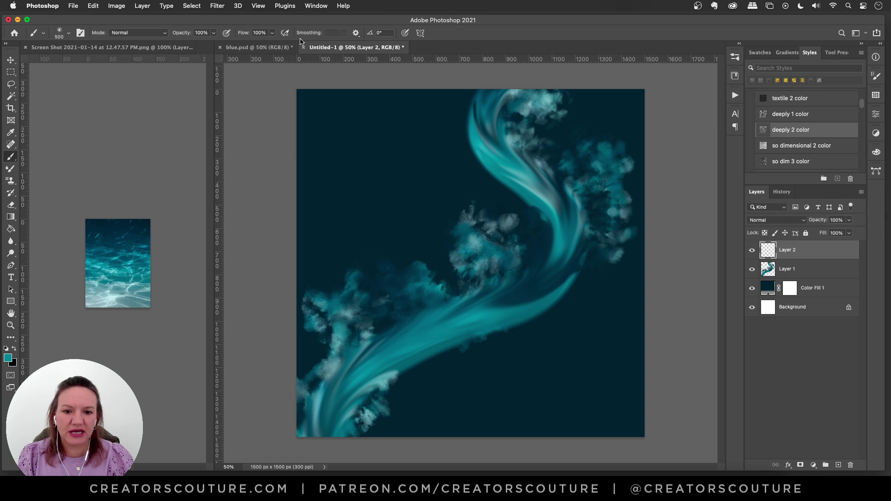
{"action": "left_click", "coordinate": [273, 47]}
{"action": "left_click", "coordinate": [343, 47]}
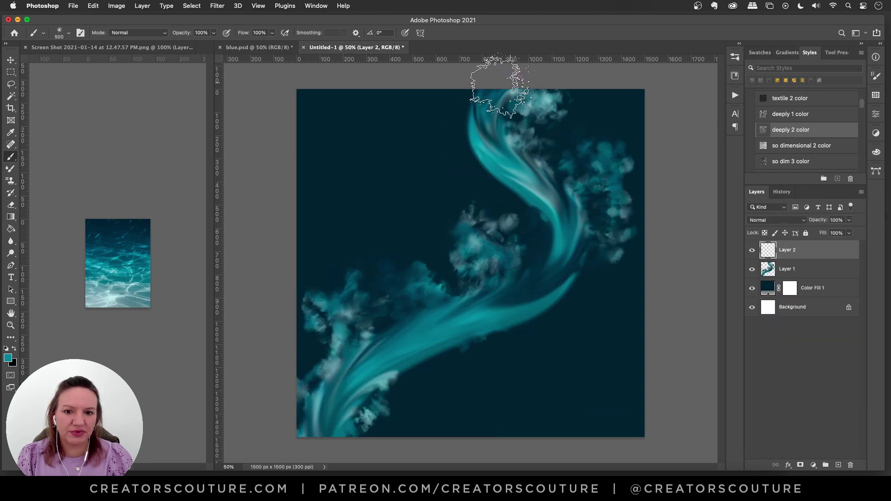
{"action": "mouse_move", "coordinate": [489, 86]}
{"action": "left_mouse_down"}
{"action": "mouse_move", "coordinate": [454, 163]}
{"action": "mouse_move", "coordinate": [563, 243]}
{"action": "mouse_move", "coordinate": [469, 310]}
{"action": "mouse_move", "coordinate": [381, 404]}
{"action": "mouse_move", "coordinate": [445, 406]}
{"action": "left_mouse_up"}
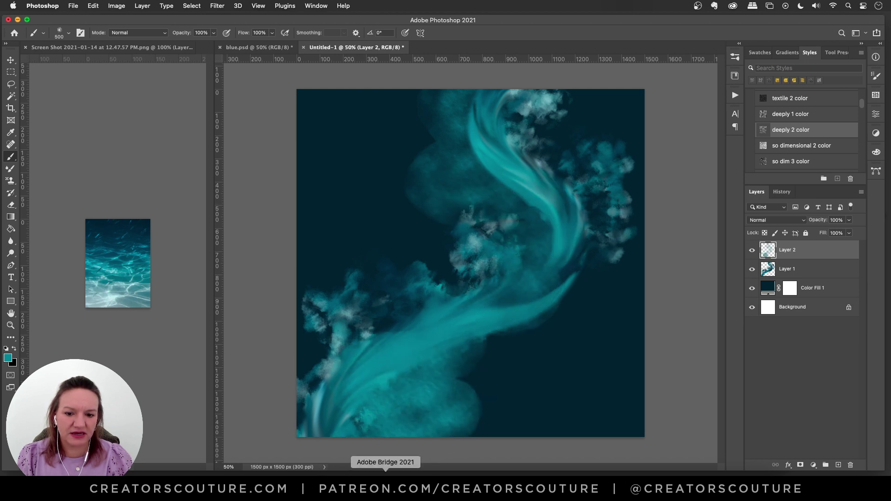
{"action": "left_click", "coordinate": [268, 48]}
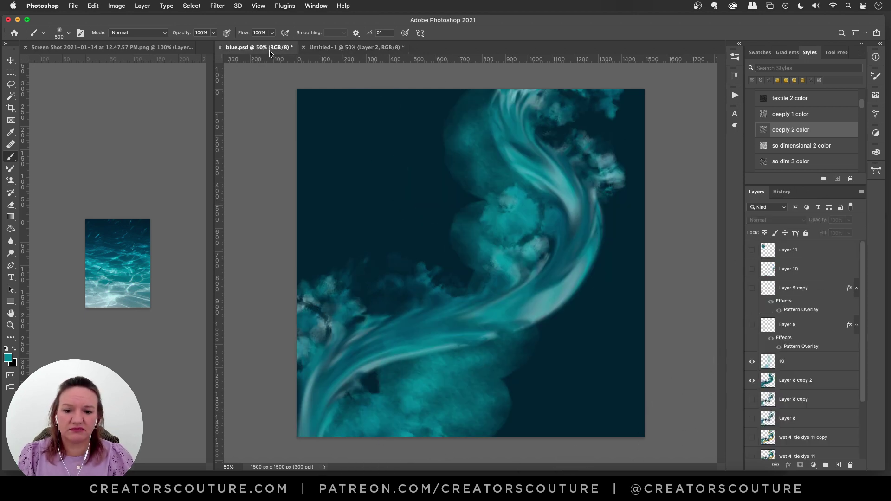
{"action": "left_click", "coordinate": [348, 48]}
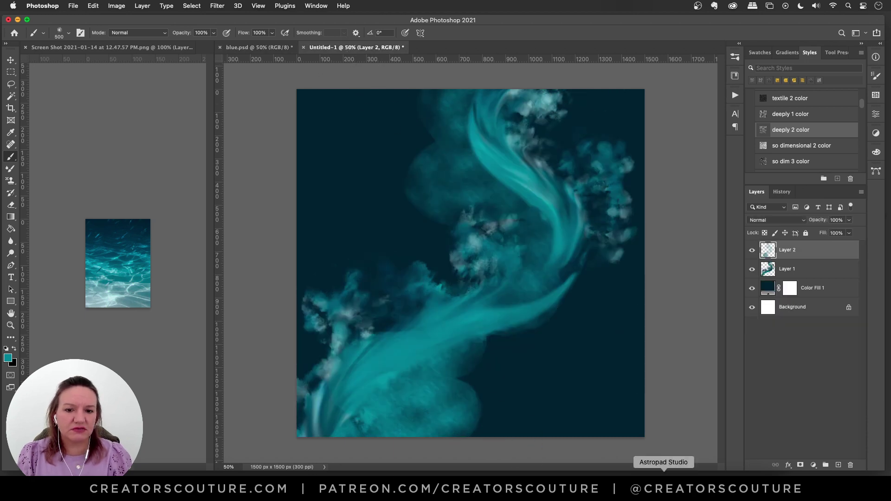
Repaint hazy teal strokes around the swirl, ending with haze from centre toward the lower-left corner.
{"action": "key", "text": "super+z"}
{"action": "mouse_move", "coordinate": [520, 121]}
{"action": "left_mouse_down"}
{"action": "mouse_move", "coordinate": [487, 79]}
{"action": "mouse_move", "coordinate": [507, 209]}
{"action": "mouse_move", "coordinate": [576, 313]}
{"action": "mouse_move", "coordinate": [435, 368]}
{"action": "left_mouse_up"}
{"action": "key", "text": "super+z"}
{"action": "mouse_move", "coordinate": [453, 104]}
{"action": "left_mouse_down"}
{"action": "mouse_move", "coordinate": [441, 119]}
{"action": "mouse_move", "coordinate": [464, 249]}
{"action": "mouse_move", "coordinate": [455, 325]}
{"action": "mouse_move", "coordinate": [324, 368]}
{"action": "mouse_move", "coordinate": [324, 417]}
{"action": "left_mouse_up"}
{"action": "key", "text": "super+z"}
{"action": "mouse_move", "coordinate": [497, 89]}
{"action": "left_mouse_down"}
{"action": "mouse_move", "coordinate": [438, 107]}
{"action": "mouse_move", "coordinate": [518, 180]}
{"action": "mouse_move", "coordinate": [433, 241]}
{"action": "mouse_move", "coordinate": [546, 278]}
{"action": "mouse_move", "coordinate": [434, 361]}
{"action": "mouse_move", "coordinate": [362, 399]}
{"action": "left_mouse_up"}
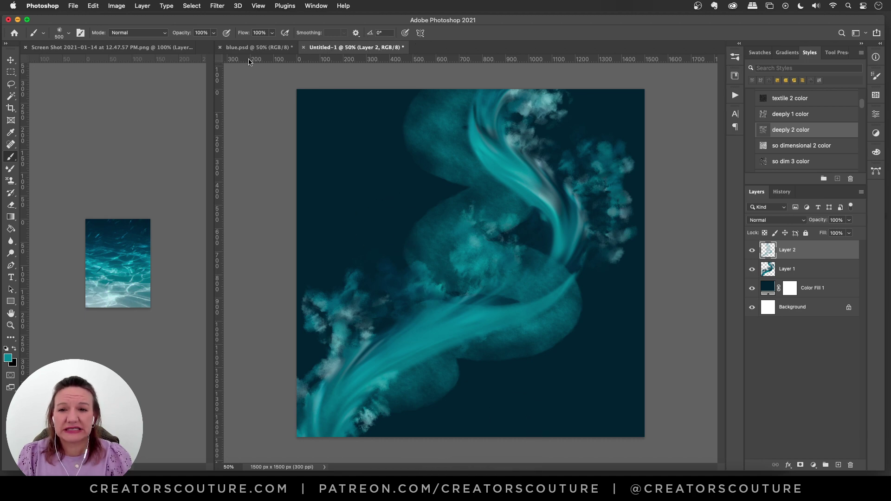
{"action": "key", "text": "ctrl+shift+Tab"}
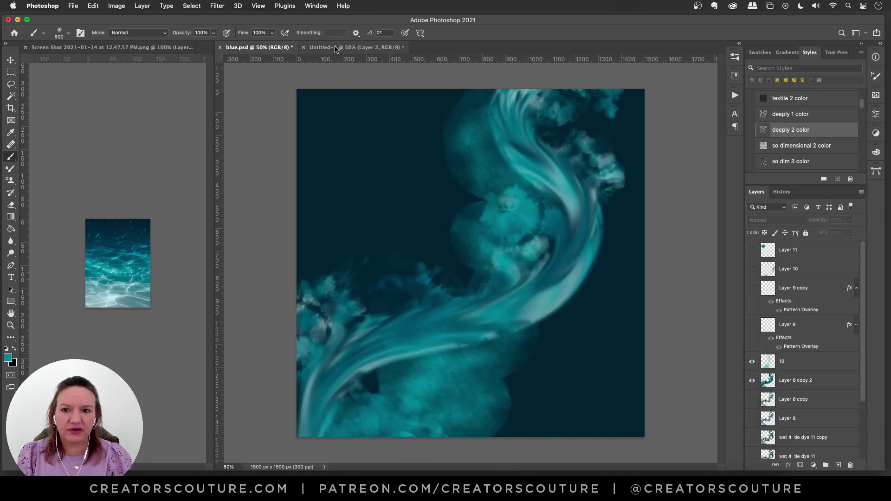
{"action": "key", "text": "ctrl+Tab"}
{"action": "key", "text": "super+z"}
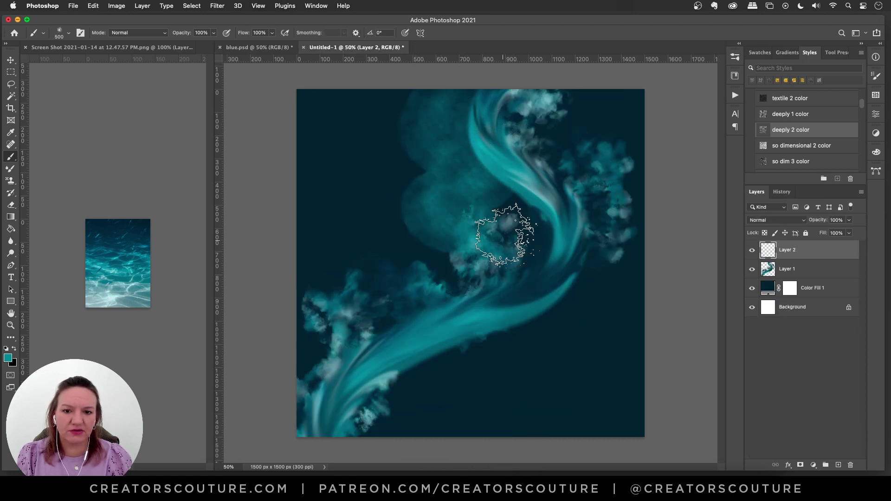
{"action": "mouse_move", "coordinate": [526, 246]}
{"action": "left_mouse_down"}
{"action": "mouse_move", "coordinate": [517, 358]}
{"action": "mouse_move", "coordinate": [427, 378]}
{"action": "mouse_move", "coordinate": [328, 417]}
{"action": "mouse_move", "coordinate": [301, 448]}
{"action": "left_mouse_up"}
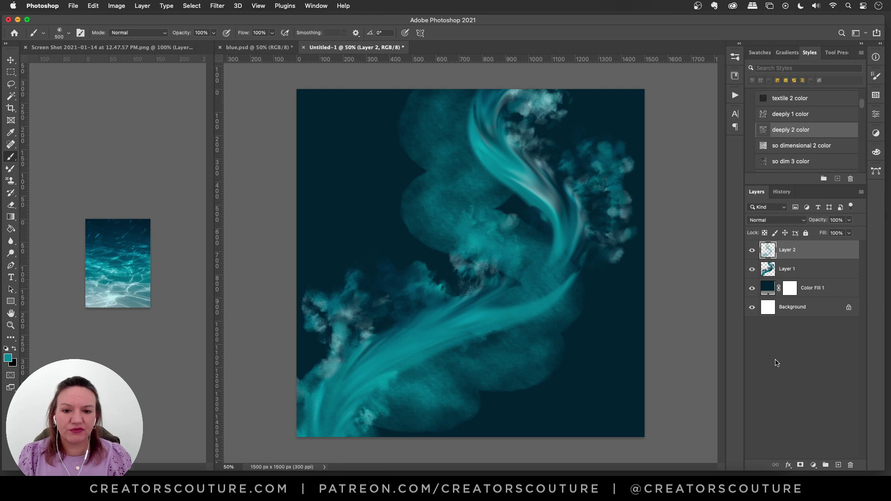
Check the blue.psd sparkle layer, then apply the deeply 2 color style to Layer 3.
{"action": "left_click", "coordinate": [259, 49]}
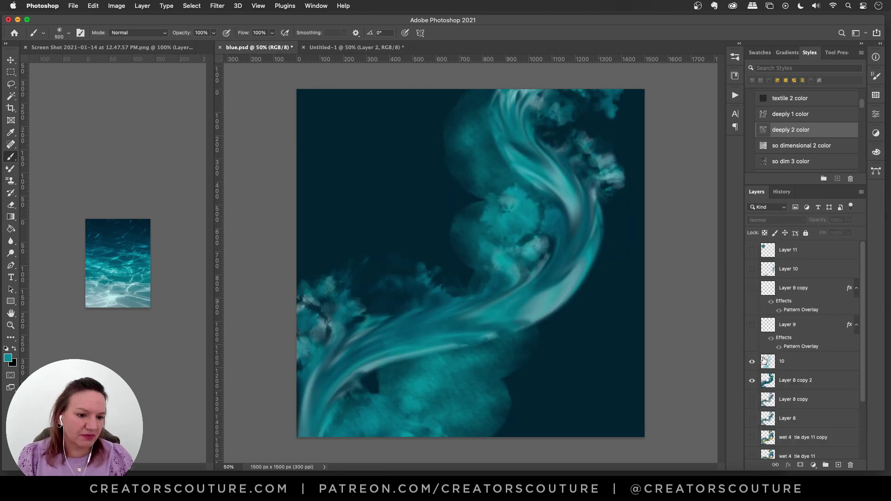
{"action": "left_click", "coordinate": [752, 288]}
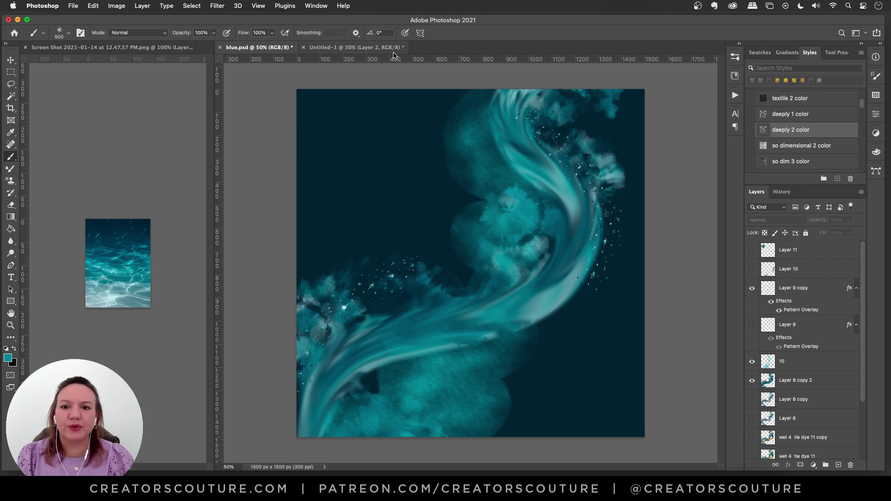
{"action": "left_click", "coordinate": [353, 47]}
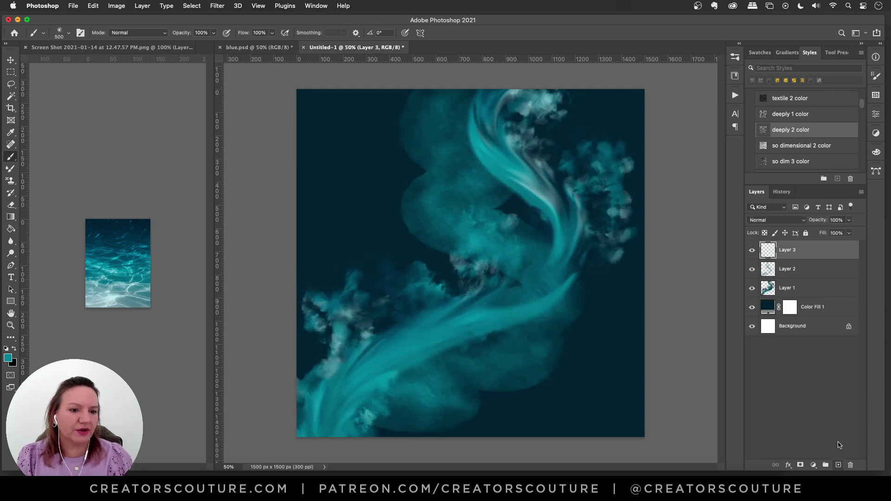
{"action": "left_click", "coordinate": [789, 131]}
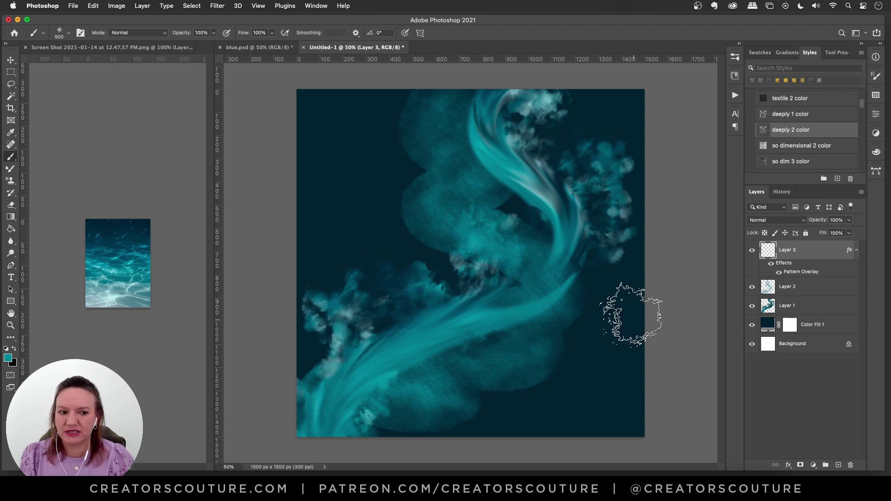
Switch to the Pattern Stamp tool using the second teal water pattern.
{"action": "left_click", "coordinate": [11, 181]}
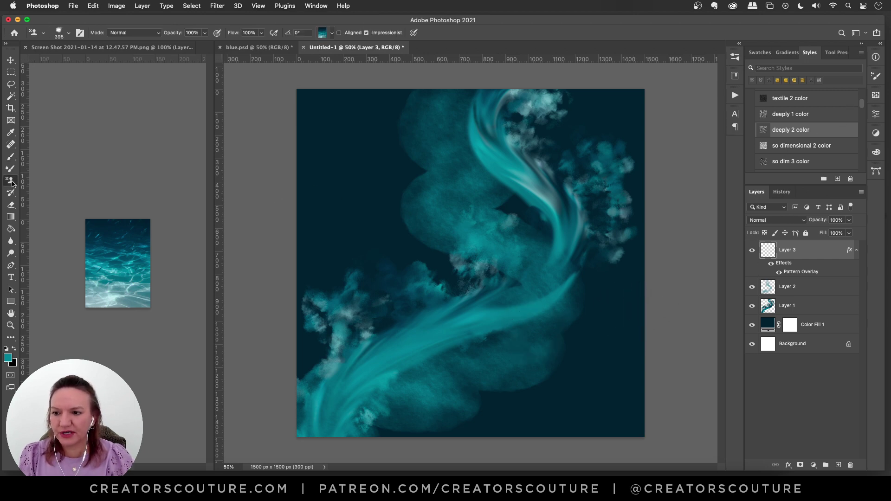
{"action": "left_click", "coordinate": [322, 34]}
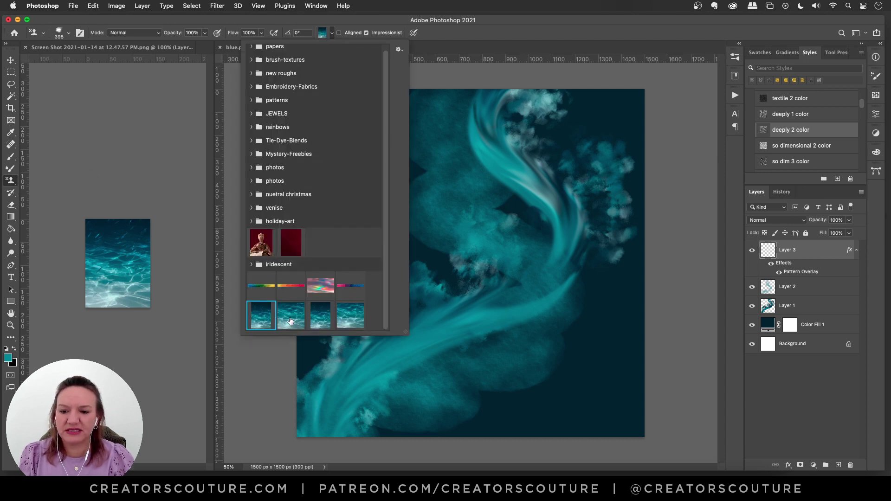
{"action": "left_click", "coordinate": [290, 321]}
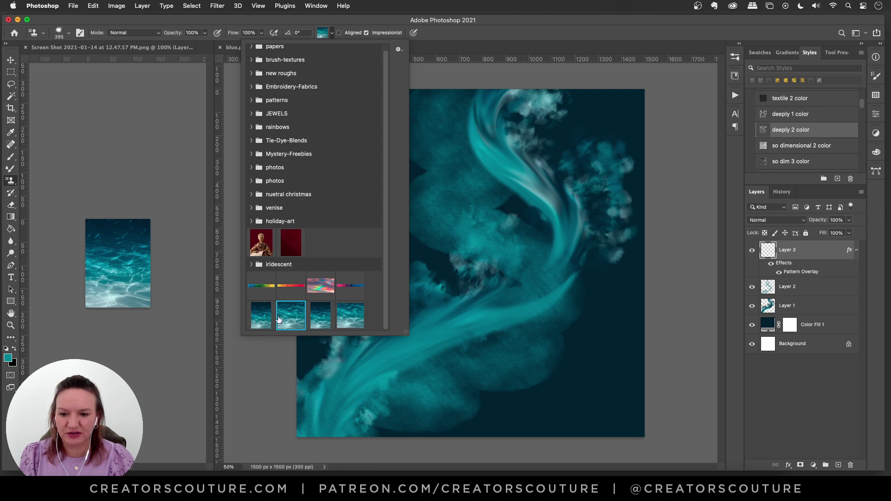
{"action": "left_click", "coordinate": [324, 35]}
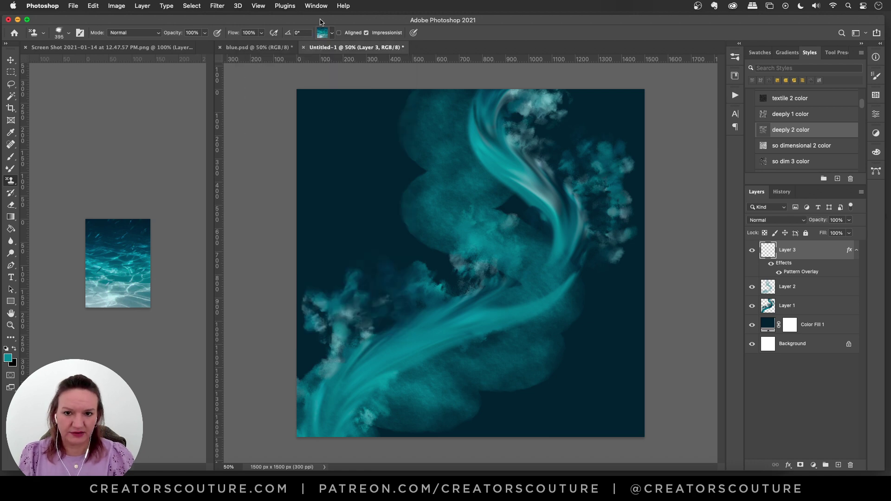
Select the starry 22 sparkle brush from the brush list.
{"action": "left_click", "coordinate": [735, 57]}
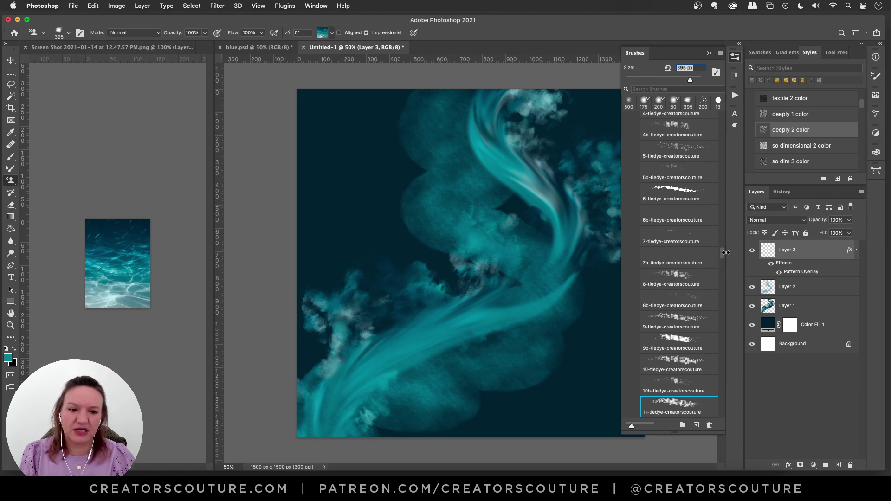
{"action": "mouse_move", "coordinate": [723, 252]}
{"action": "left_mouse_down"}
{"action": "mouse_move", "coordinate": [723, 232]}
{"action": "mouse_move", "coordinate": [710, 391]}
{"action": "left_mouse_up"}
{"action": "scroll", "coordinate": [710, 392], "scroll_direction": "down", "scroll_amount": 5}
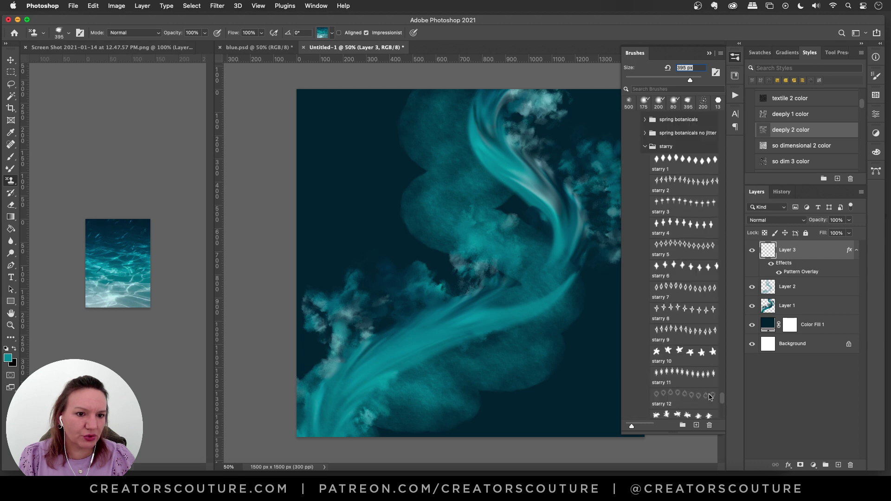
{"action": "scroll", "coordinate": [711, 395], "scroll_direction": "down", "scroll_amount": 4}
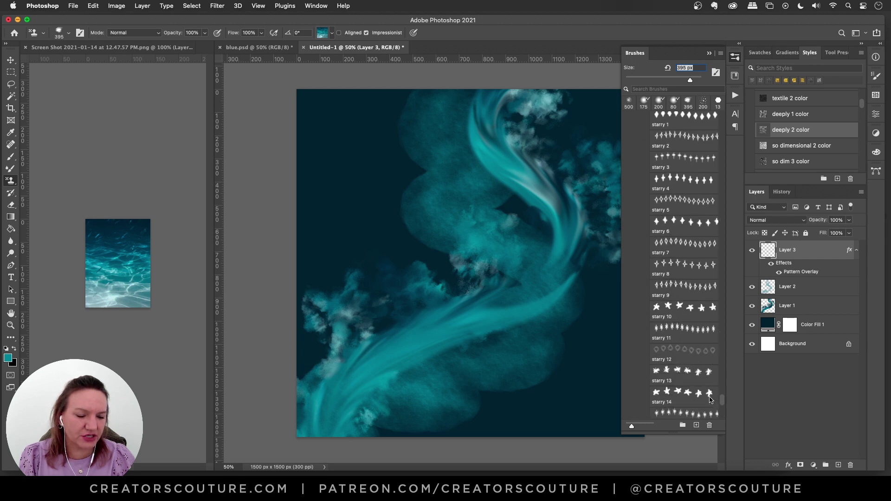
{"action": "scroll", "coordinate": [710, 400], "scroll_direction": "down", "scroll_amount": 6}
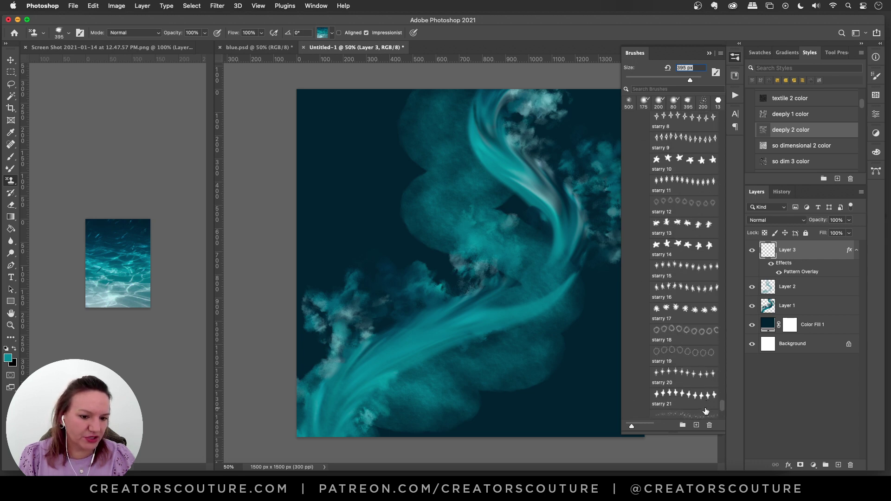
{"action": "scroll", "coordinate": [705, 411], "scroll_direction": "down", "scroll_amount": 3}
{"action": "left_click", "coordinate": [674, 345]}
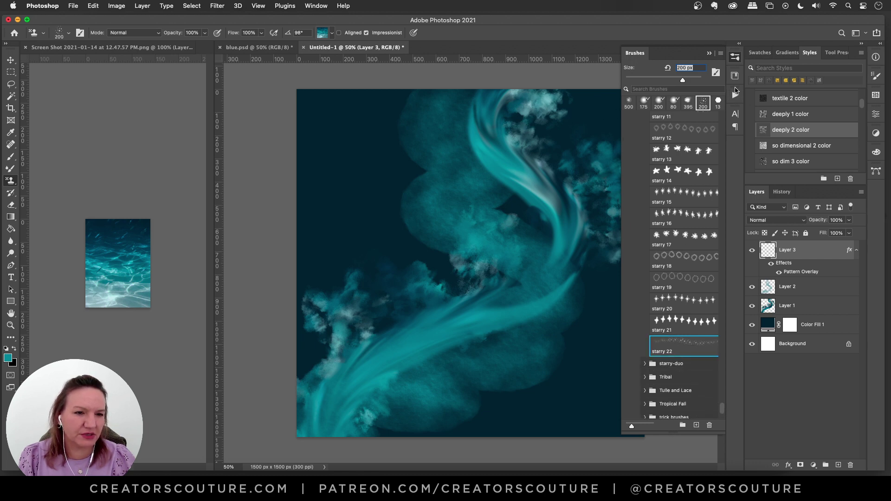
{"action": "left_click", "coordinate": [734, 76]}
Scatter sparkles down the swirl's right edge and along its lower-left sweep.
{"action": "left_click", "coordinate": [274, 48]}
{"action": "left_click", "coordinate": [342, 48]}
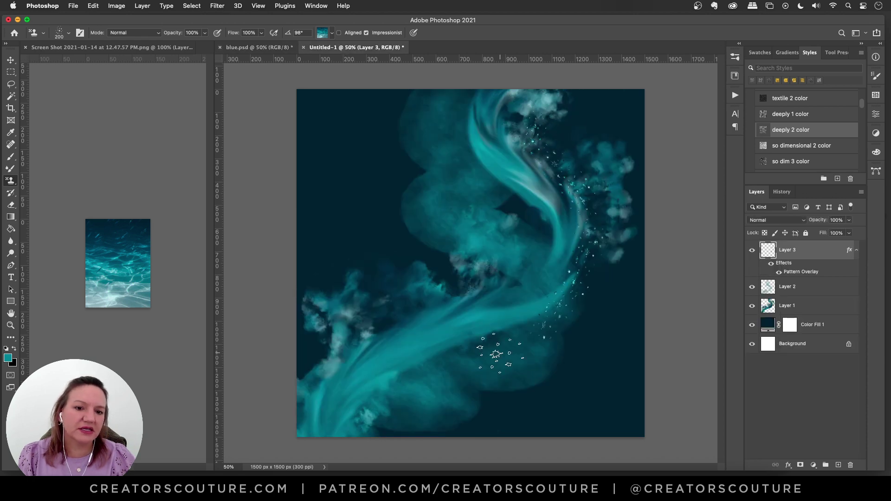
{"action": "mouse_move", "coordinate": [543, 123]}
{"action": "left_mouse_down"}
{"action": "mouse_move", "coordinate": [587, 217]}
{"action": "mouse_move", "coordinate": [564, 327]}
{"action": "left_mouse_up"}
{"action": "mouse_move", "coordinate": [559, 130]}
{"action": "left_mouse_down"}
{"action": "mouse_move", "coordinate": [563, 193]}
{"action": "mouse_move", "coordinate": [540, 346]}
{"action": "left_mouse_up"}
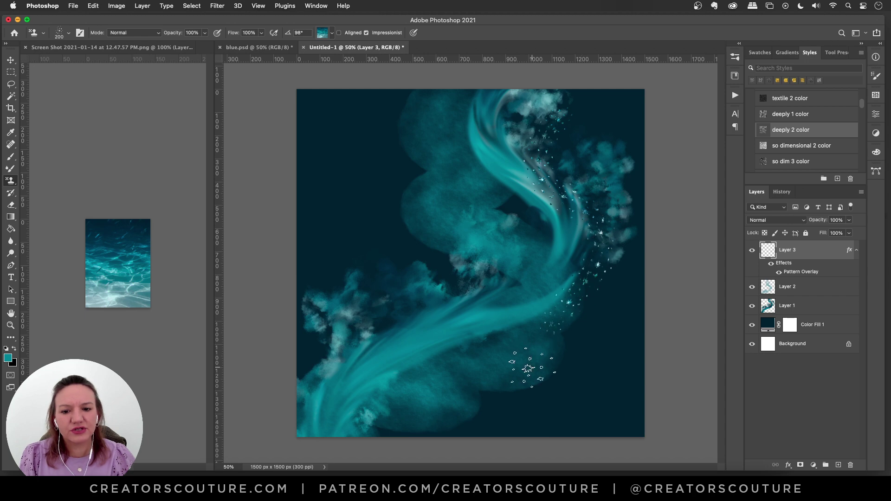
{"action": "left_click_drag", "start_coordinate": [420, 306], "coordinate": [311, 431]}
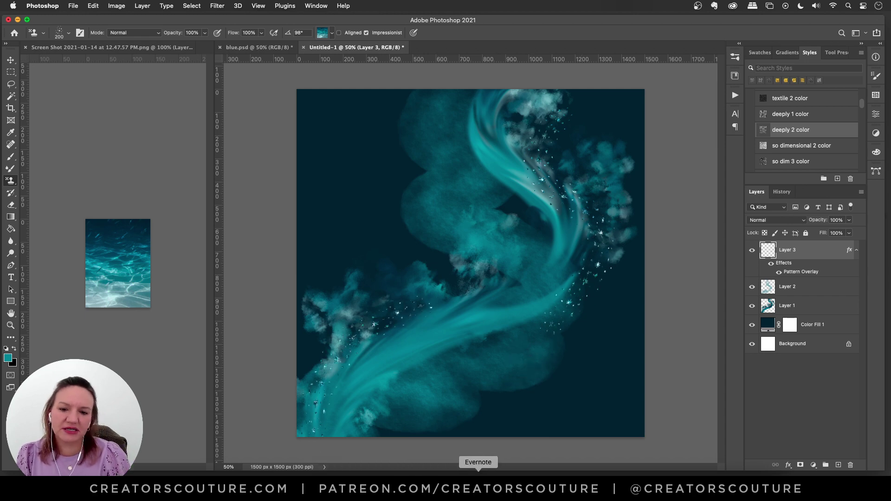